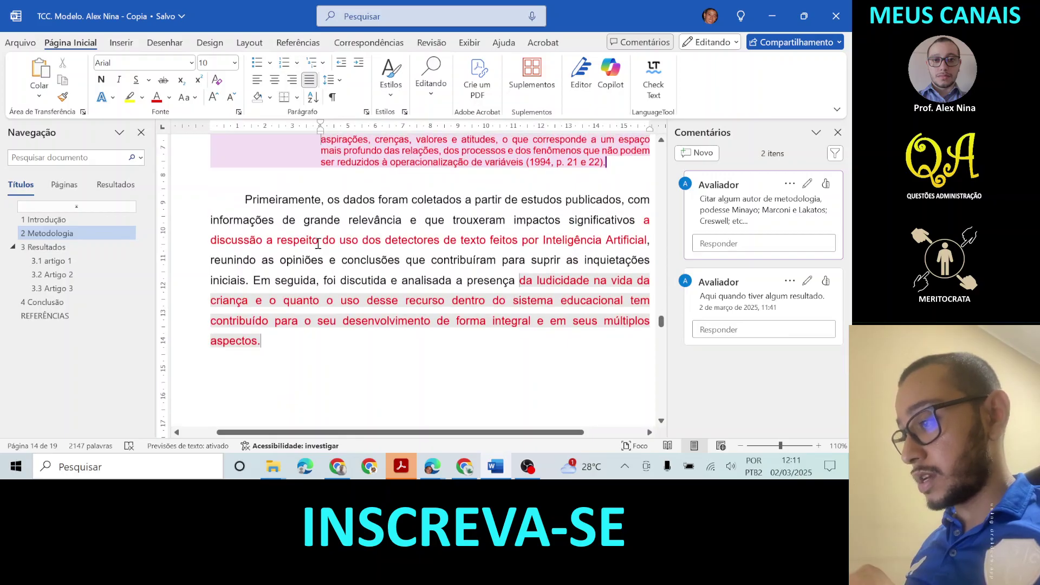
# Step: Select the red phrase about the use of AI text detectors in the Metodologia paragraph to examine it
pyautogui.moveTo(380, 433); pyautogui.dragTo(396, 433)
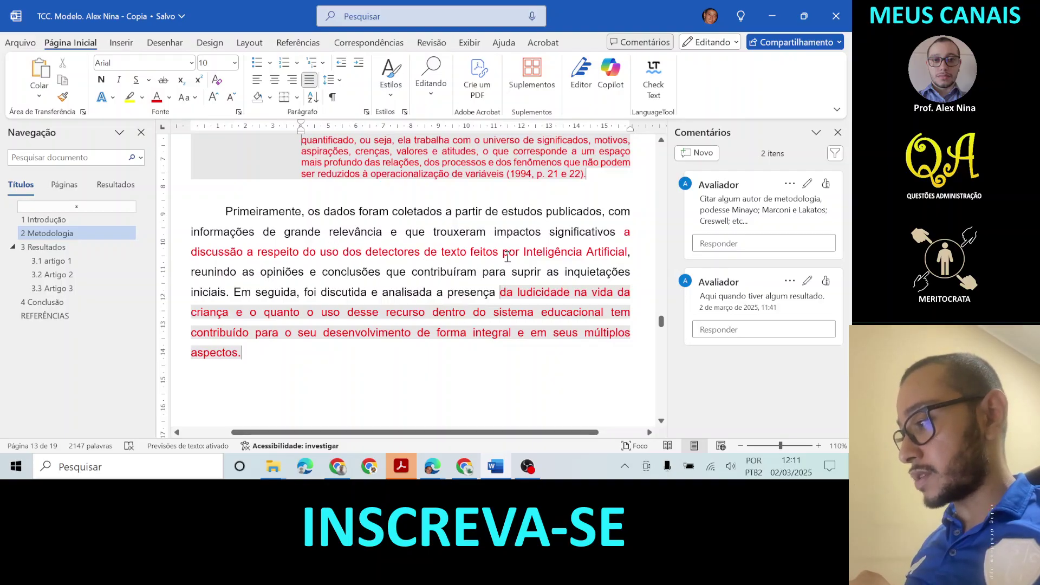
pyautogui.moveTo(628, 253); pyautogui.dragTo(331, 260)
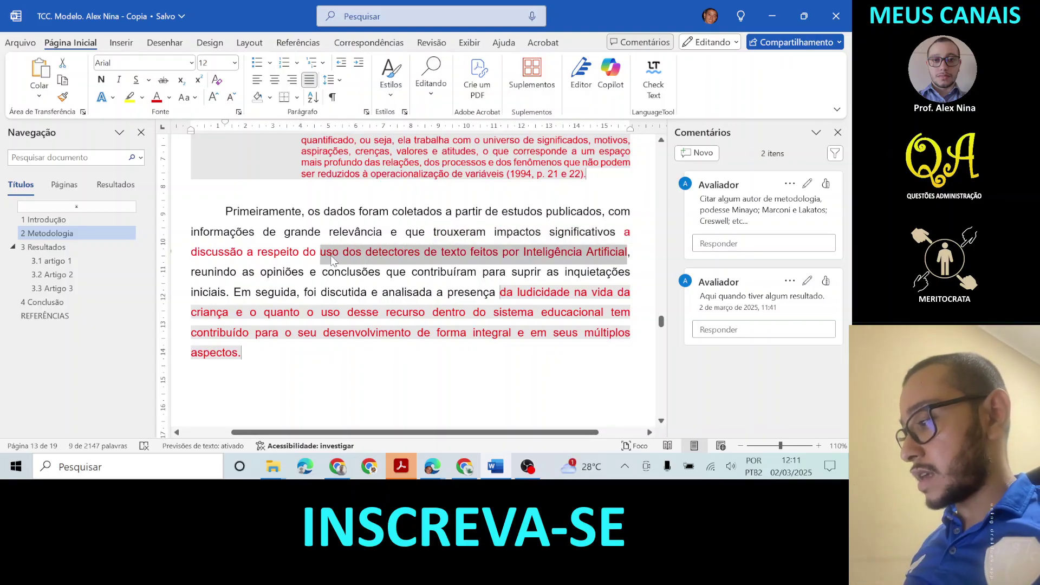
pyautogui.moveTo(661, 322); pyautogui.dragTo(662, 334)
# Step: Switch to Edge and review the Google Acadêmico results for "accuracy of detectors artificial intelligence text"
pyautogui.click(442, 460)
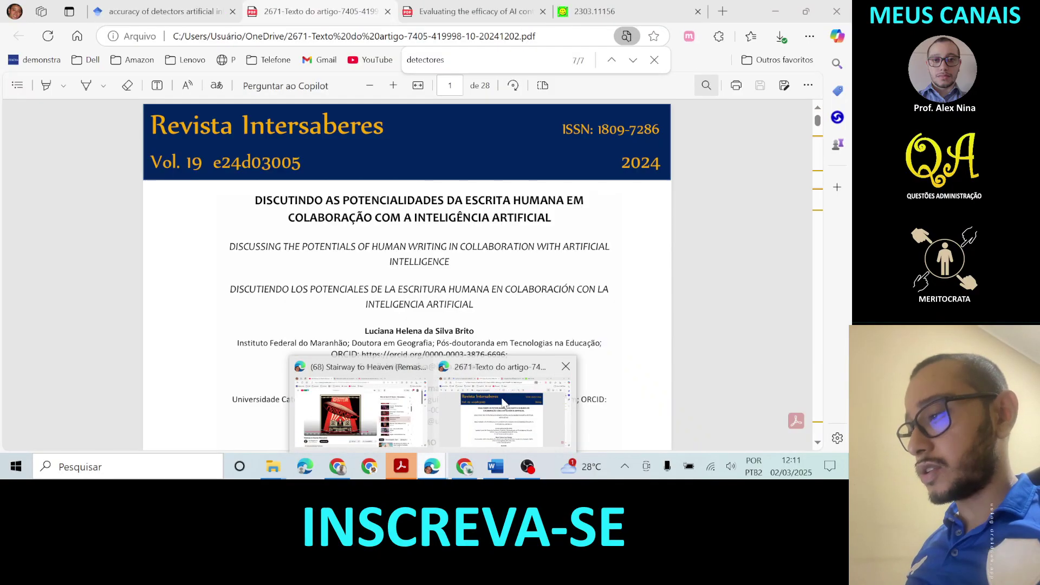
pyautogui.click(501, 401)
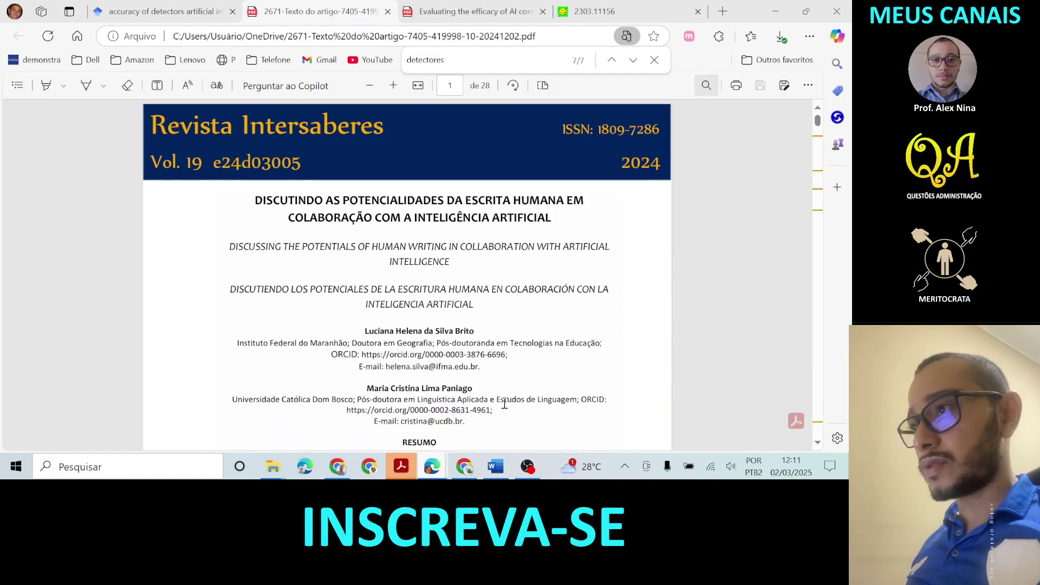
pyautogui.click(166, 12)
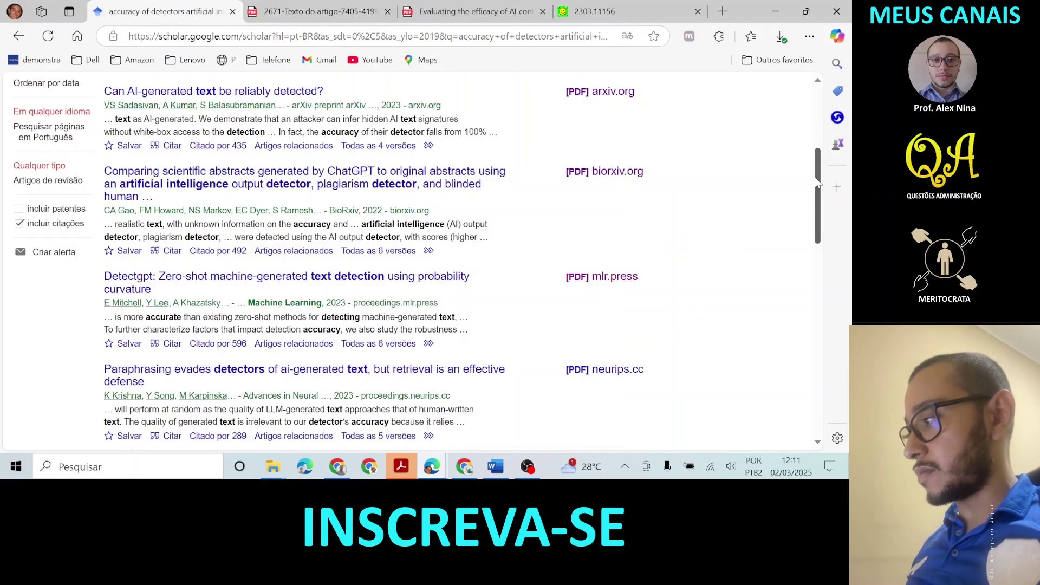
pyautogui.moveTo(820, 183); pyautogui.dragTo(819, 120)
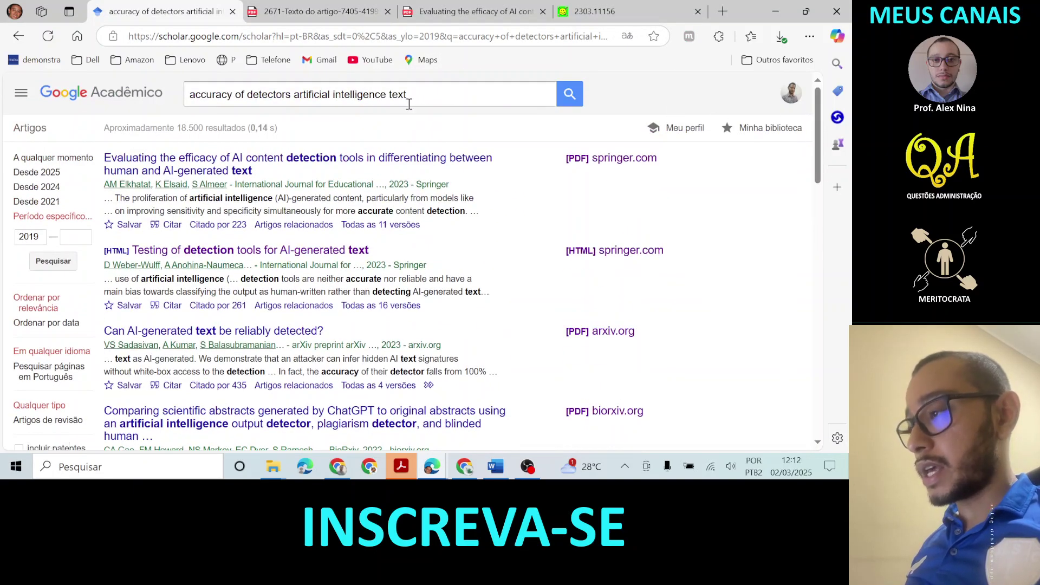
# Step: Examine the three chosen article PDFs: the Revista Intersaberes paper, the AI detection tools evaluation and "Can AI-Generated Text be Reliably Detected?"
pyautogui.click(329, 11)
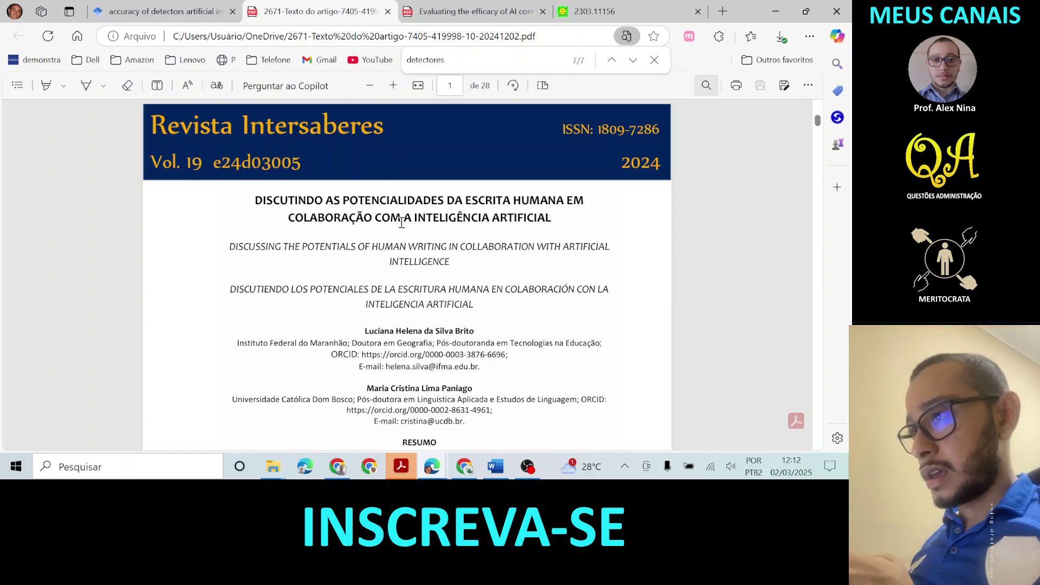
pyautogui.click(166, 6)
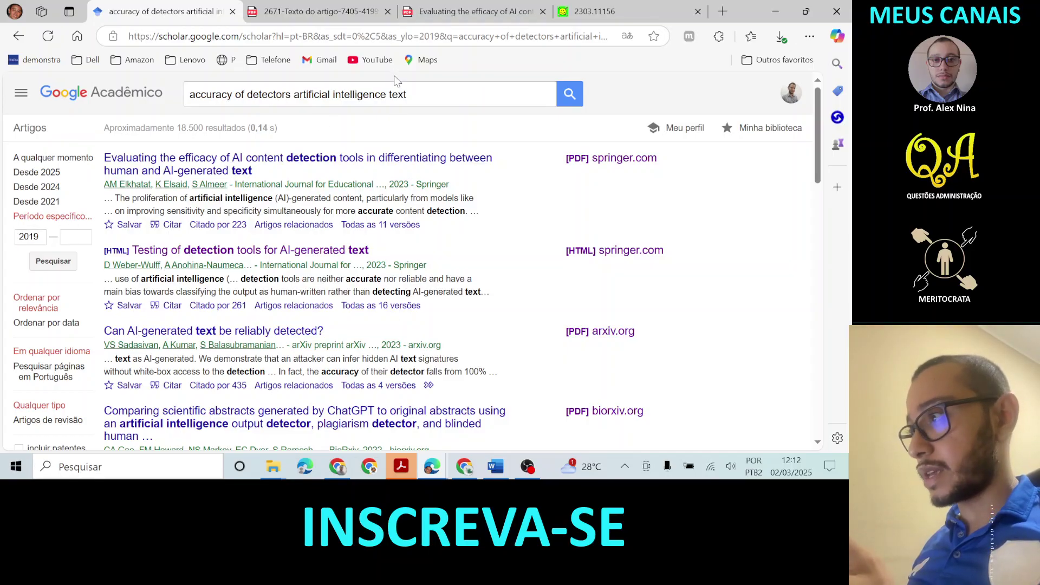
pyautogui.click(486, 5)
pyautogui.click(599, 11)
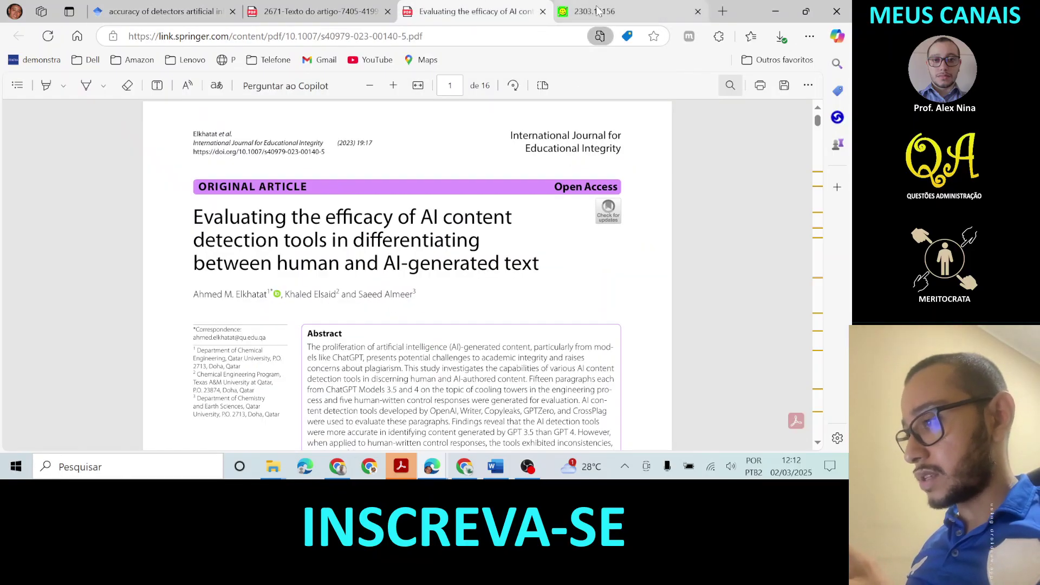
pyautogui.click(444, 5)
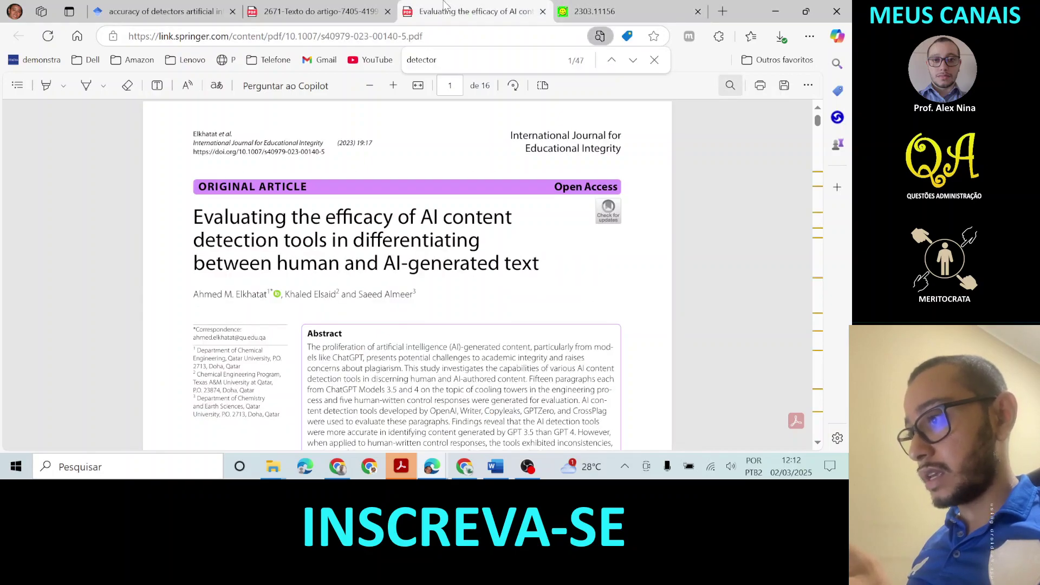
pyautogui.click(588, 5)
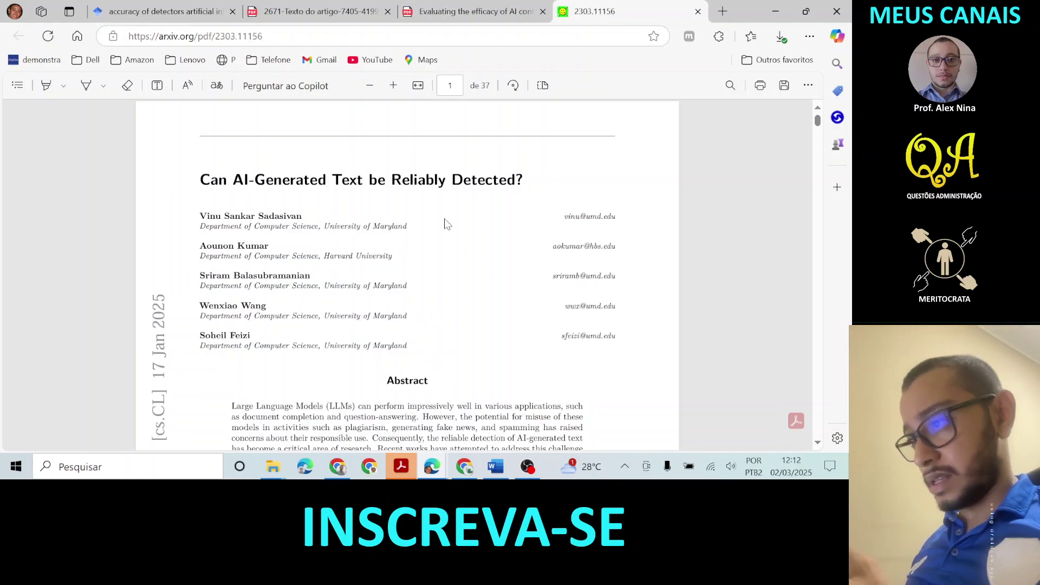
pyautogui.click(331, 15)
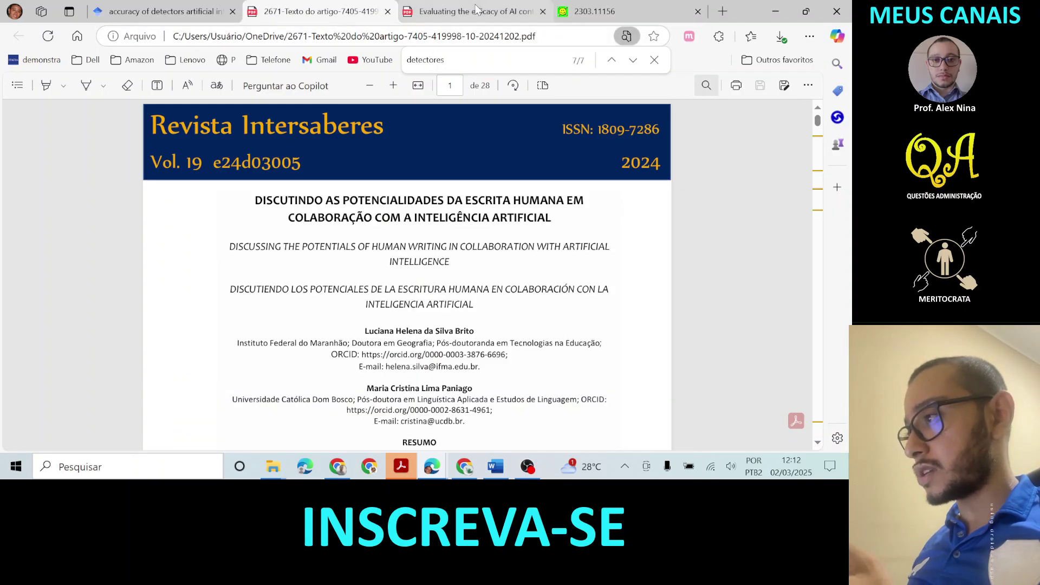
pyautogui.click(476, 8)
pyautogui.click(623, 18)
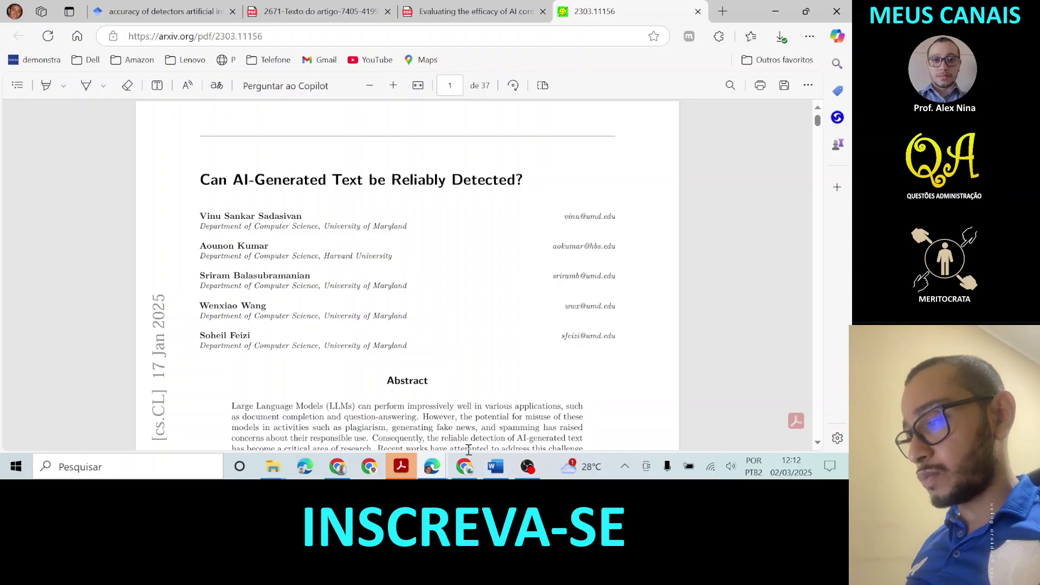
# Step: Open the Microsoft Copilot chat and review the earlier article excerpt and its citation-preserving summary
pyautogui.moveTo(432, 470)
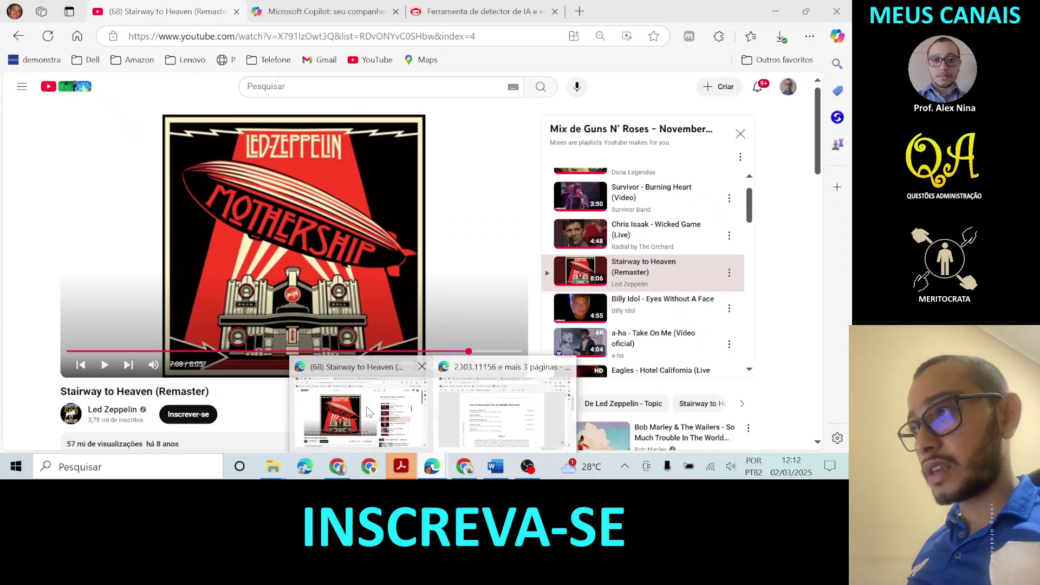
pyautogui.click(368, 412)
pyautogui.click(276, 11)
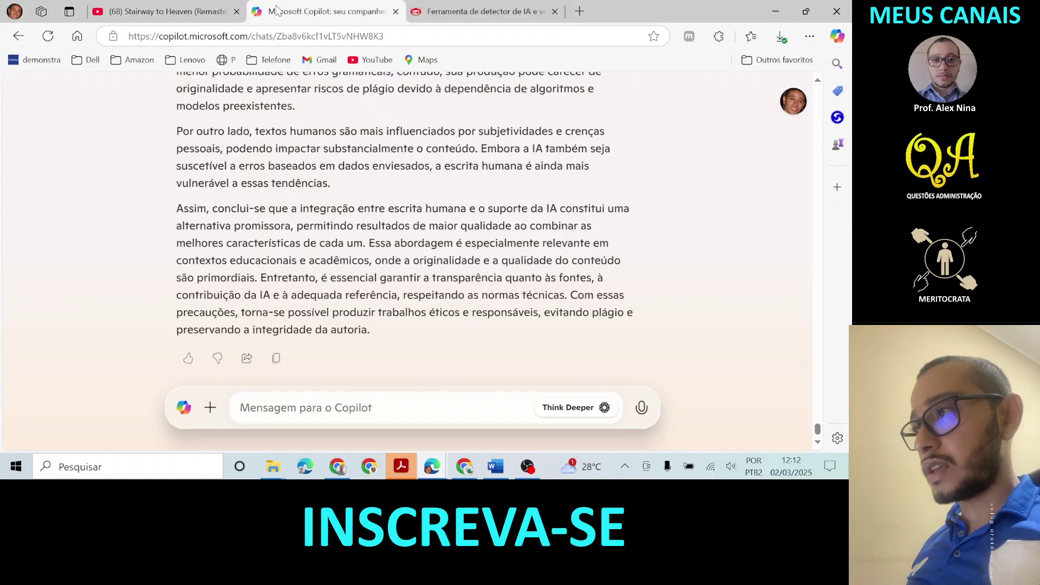
pyautogui.moveTo(821, 432); pyautogui.dragTo(819, 315)
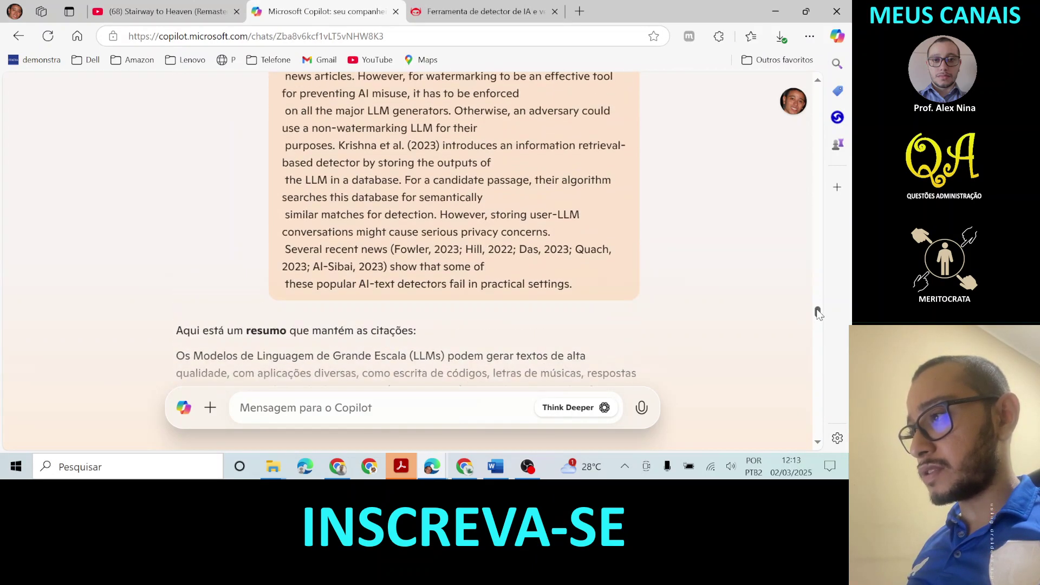
# Step: Switch to Word and examine the prompts under 3 Resultados, plus the PDF path and first citation under 3.1 Artigo 1
pyautogui.click(496, 468)
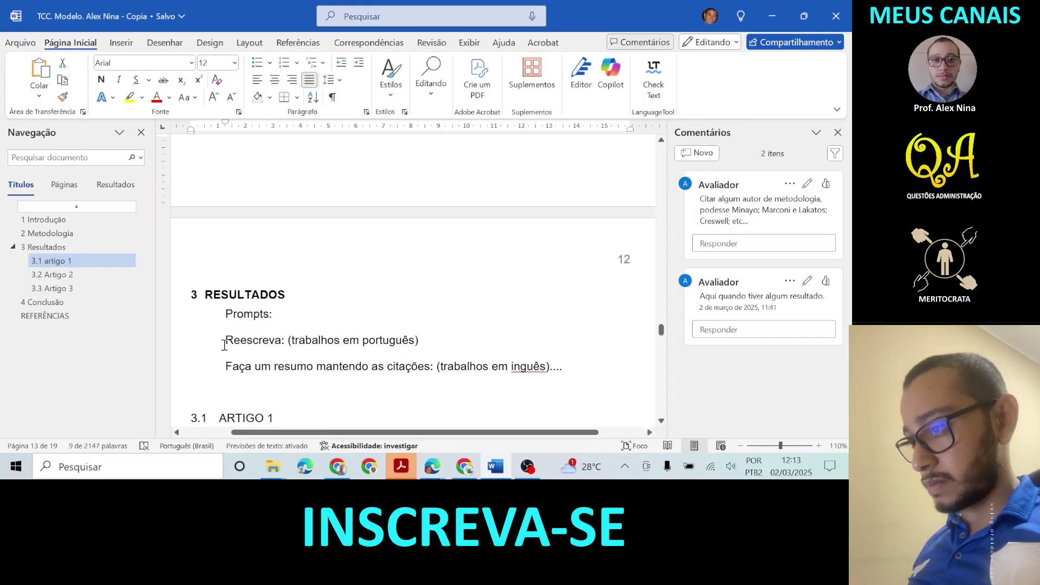
pyautogui.moveTo(224, 345); pyautogui.dragTo(417, 342)
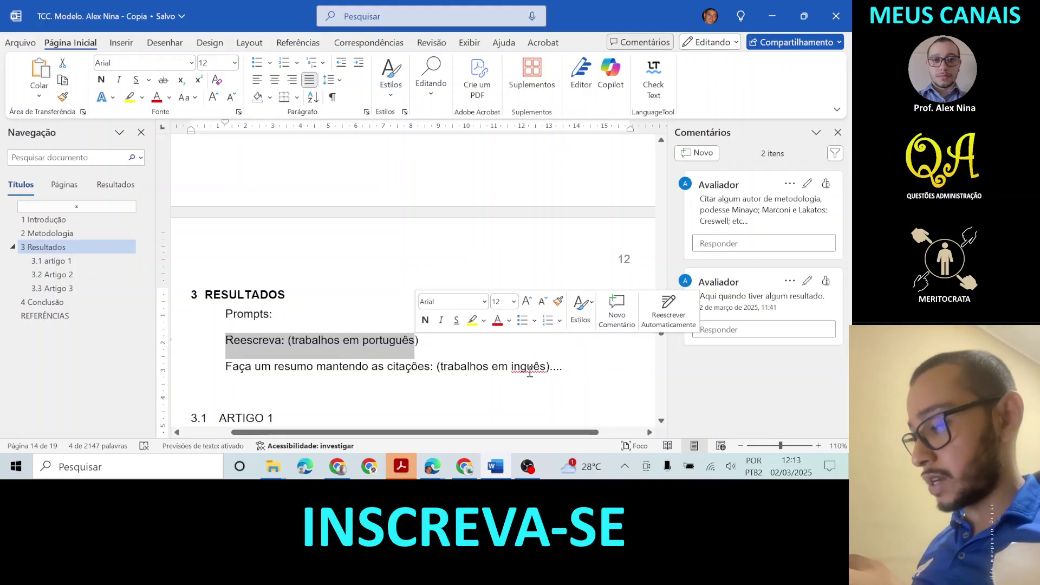
pyautogui.click(662, 422)
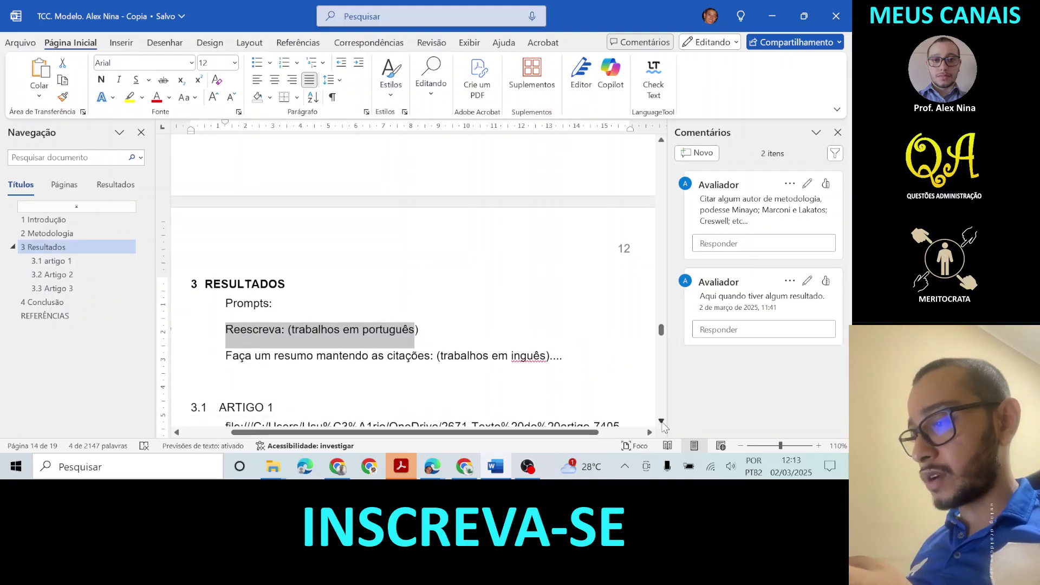
pyautogui.scroll(-5, 513, 423)
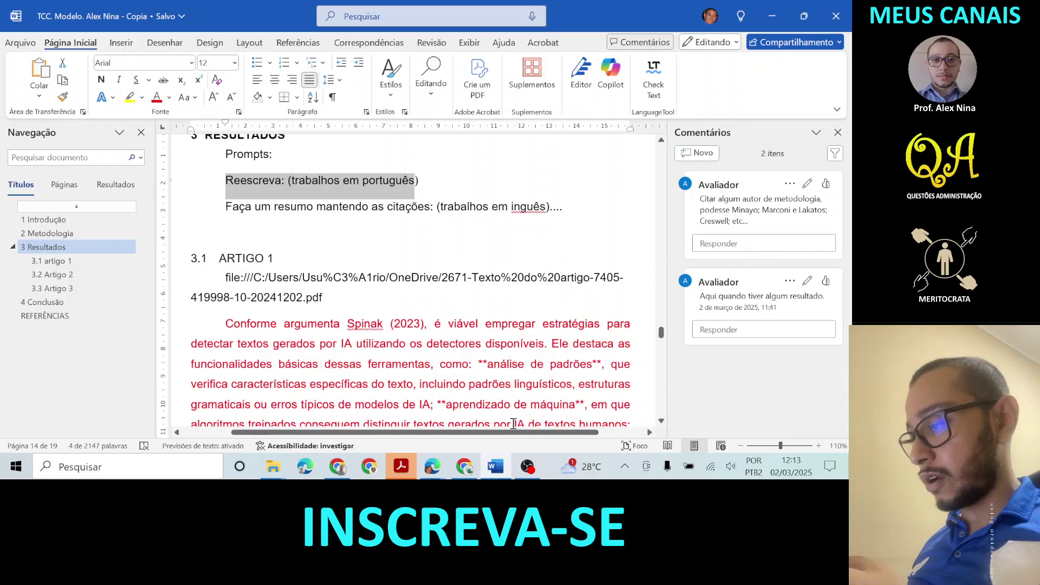
pyautogui.moveTo(517, 432); pyautogui.dragTo(525, 438)
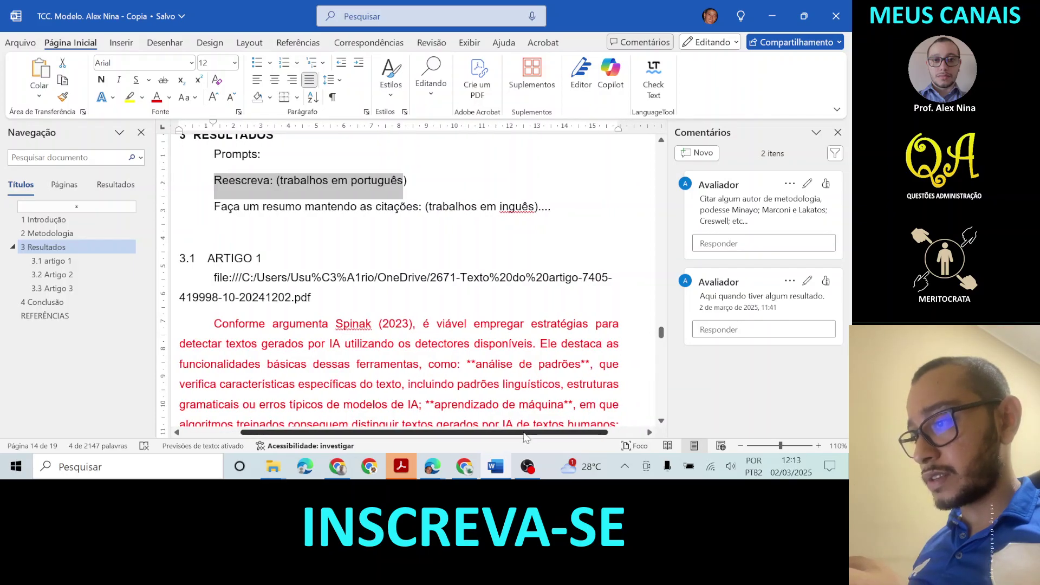
pyautogui.click(222, 325)
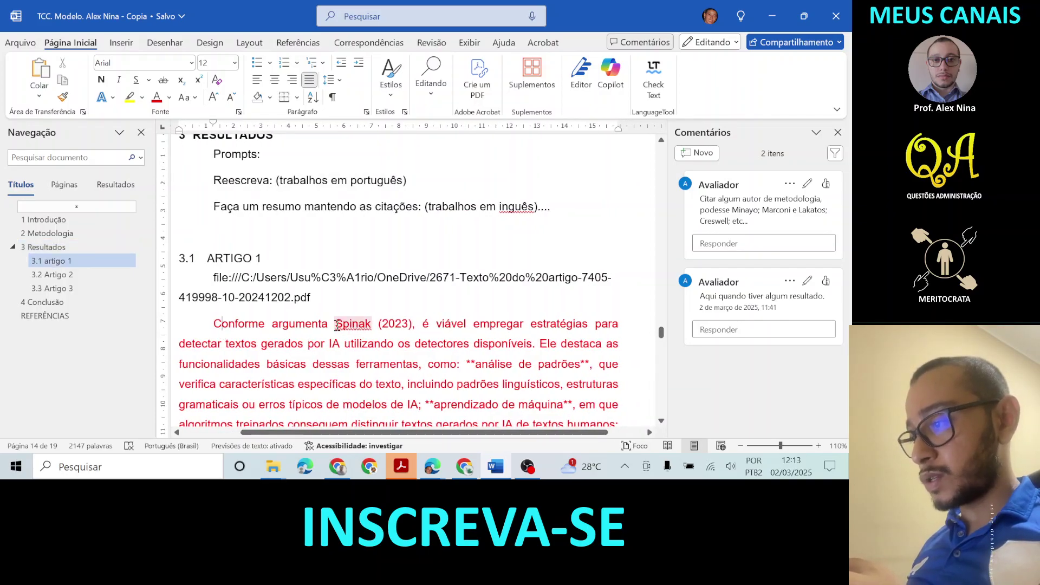
pyautogui.moveTo(336, 325); pyautogui.dragTo(408, 325)
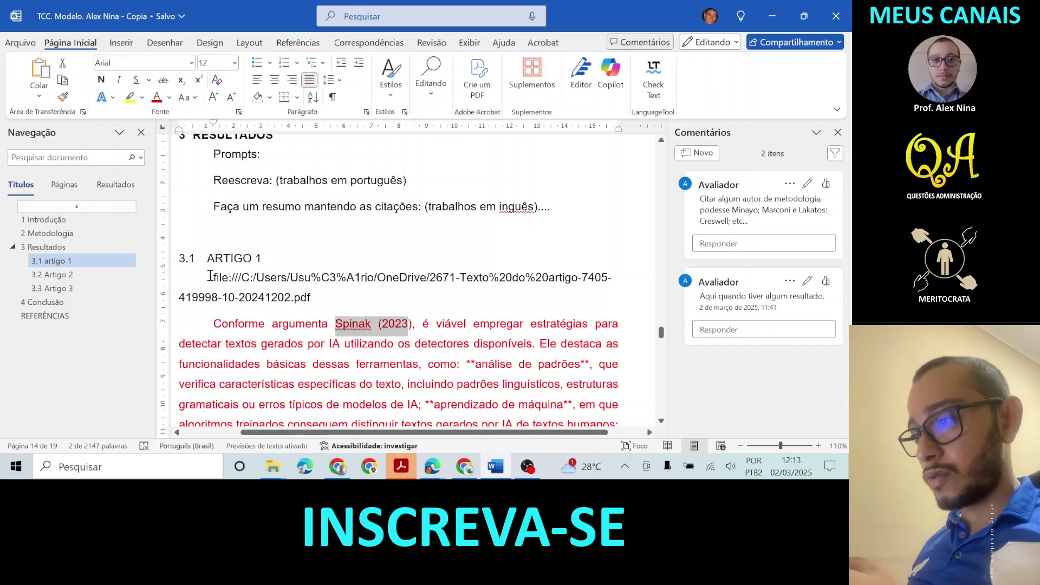
pyautogui.moveTo(210, 277); pyautogui.dragTo(329, 299)
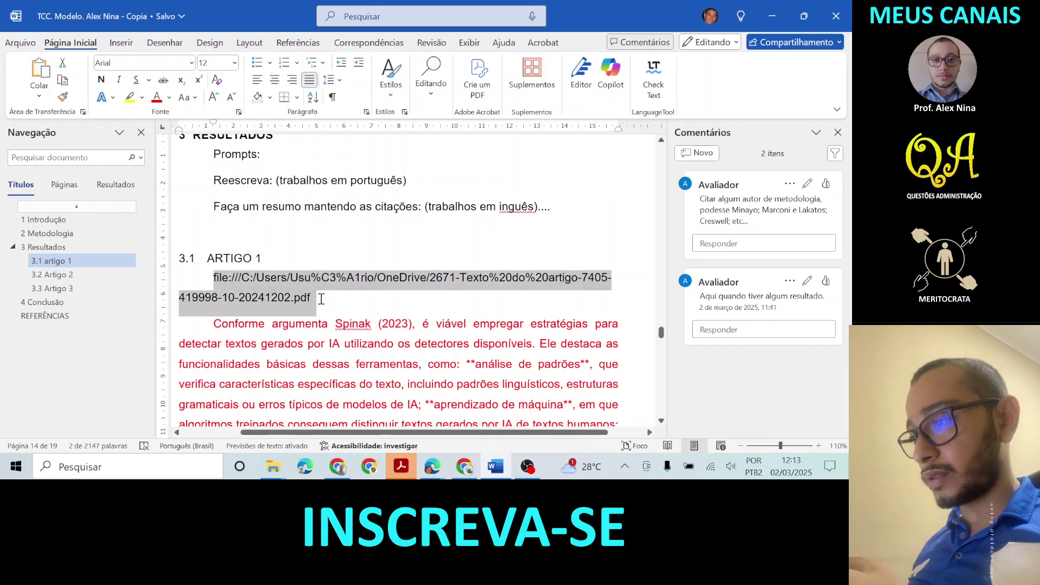
# Step: Read through the red rewritten paragraphs of section 3.1 Artigo 1 down to the blue comparison results
pyautogui.click(310, 384)
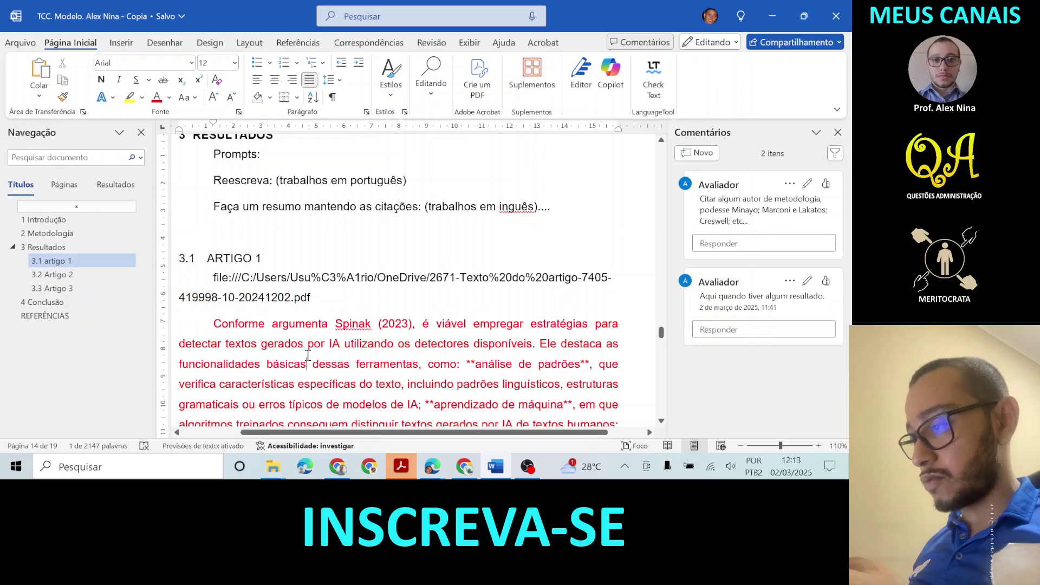
pyautogui.press('Down')
pyautogui.press('Down')
pyautogui.press('Down')
pyautogui.press('Down')
pyautogui.press('Down')
pyautogui.press('Down')
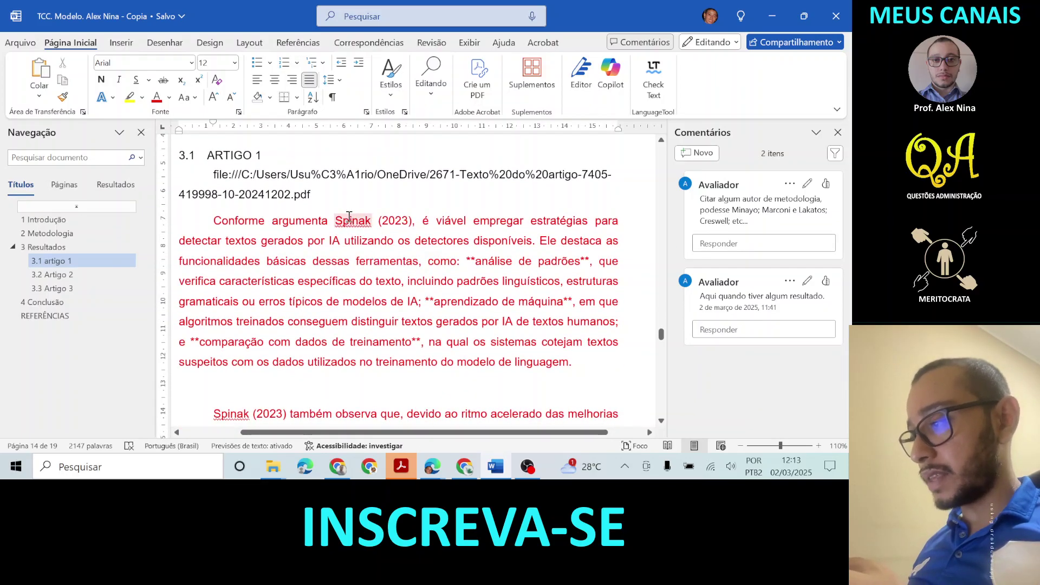
pyautogui.press('Down')
pyautogui.press('Down')
pyautogui.press('Down')
pyautogui.press('Down')
pyautogui.press('Down')
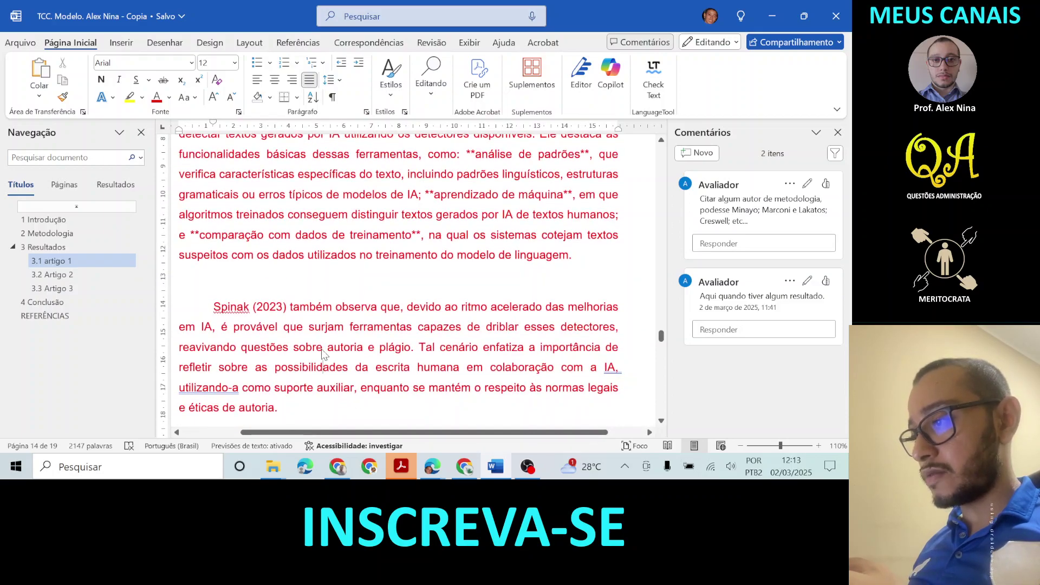
pyautogui.press('Down')
pyautogui.press('Down')
pyautogui.press('Down')
pyautogui.press('Down')
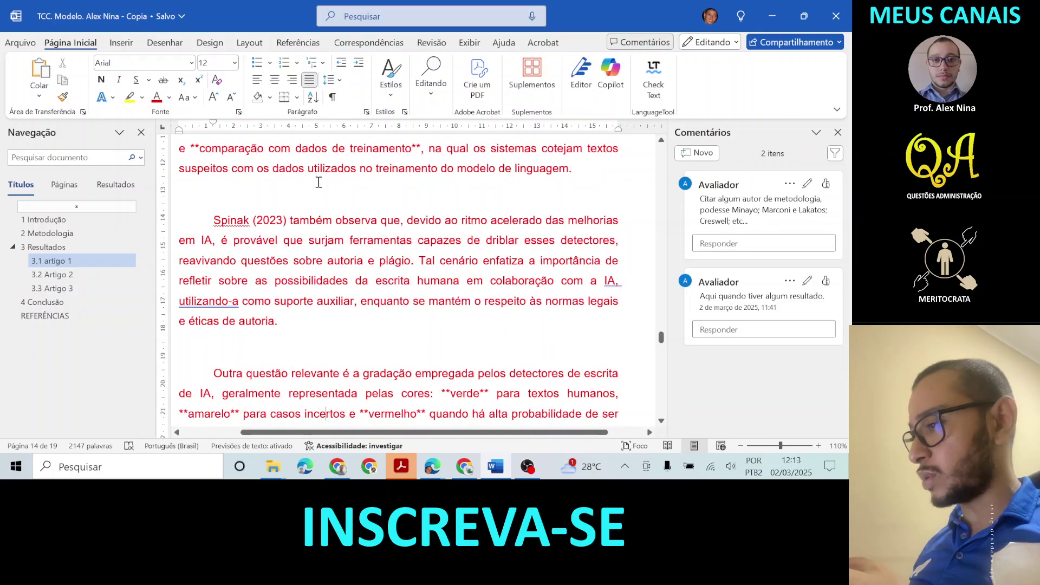
pyautogui.press('Down')
pyautogui.press('Down')
pyautogui.press('Down')
pyautogui.press('Down')
pyautogui.press('Down')
pyautogui.press('Down')
pyautogui.press('Down')
pyautogui.press('Down')
pyautogui.press('Down')
pyautogui.press('Down')
pyautogui.press('Down')
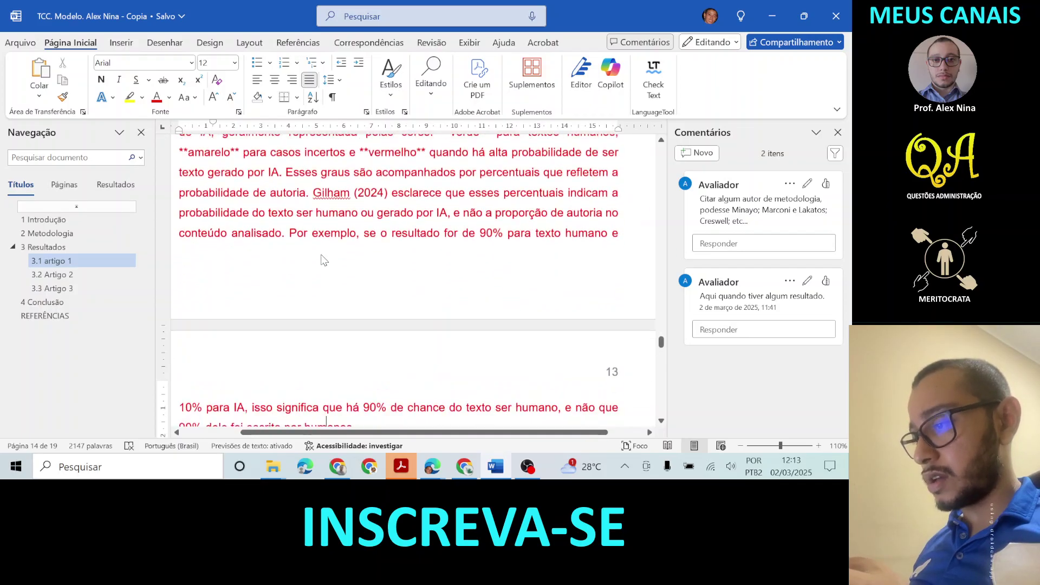
pyautogui.press('Down')
pyautogui.press('Down')
pyautogui.press('Down')
pyautogui.press('Down')
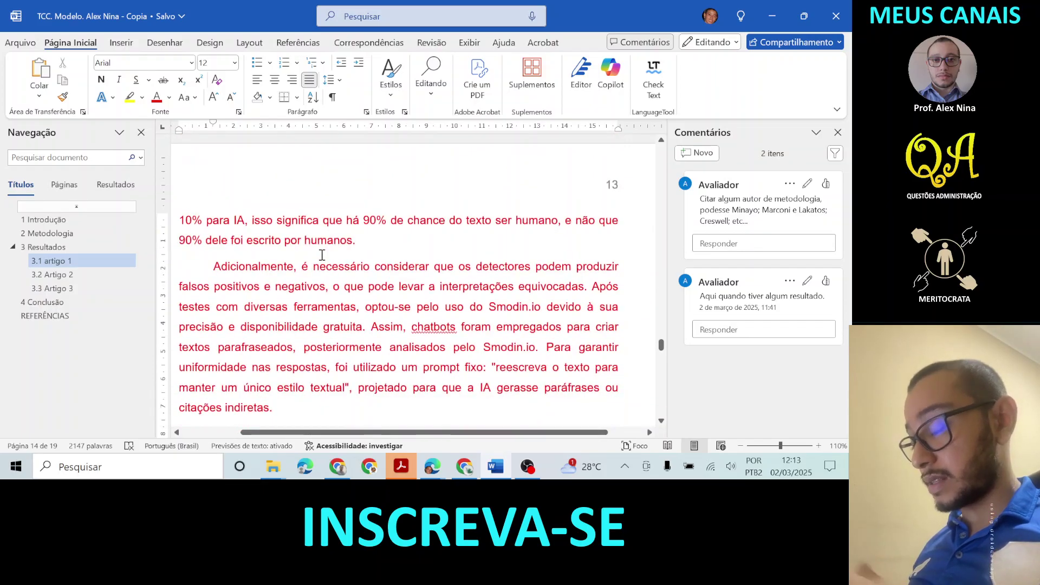
pyautogui.press('Down')
pyautogui.press('Down')
pyautogui.press('Down')
pyautogui.press('Down')
pyautogui.press('Down')
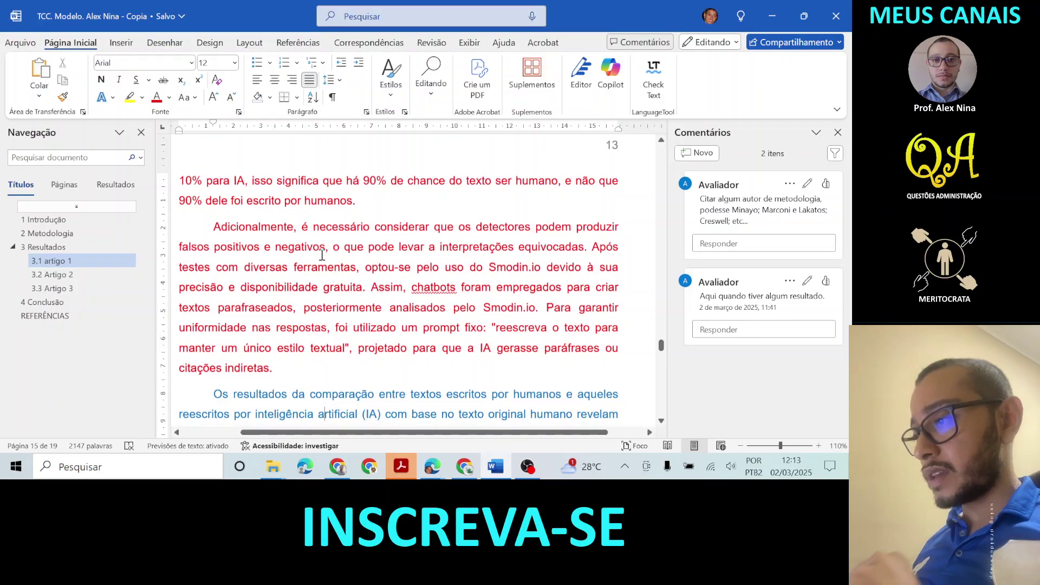
# Step: Delete the blank line above the blue paragraph beginning "Cada um apresenta vantagens e desvantagens"
pyautogui.press('Down')
pyautogui.press('Down')
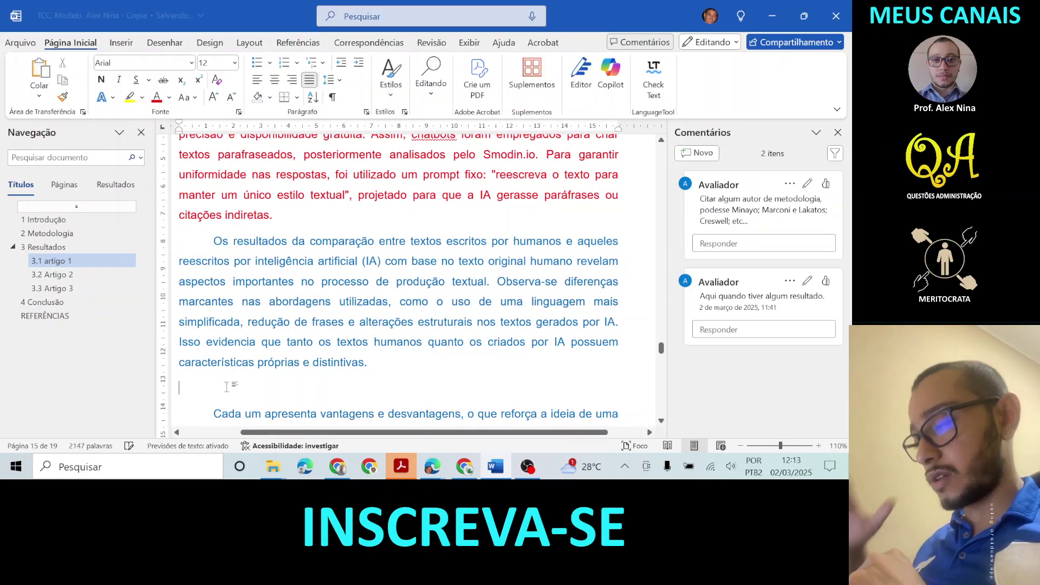
pyautogui.press('BackSpace')
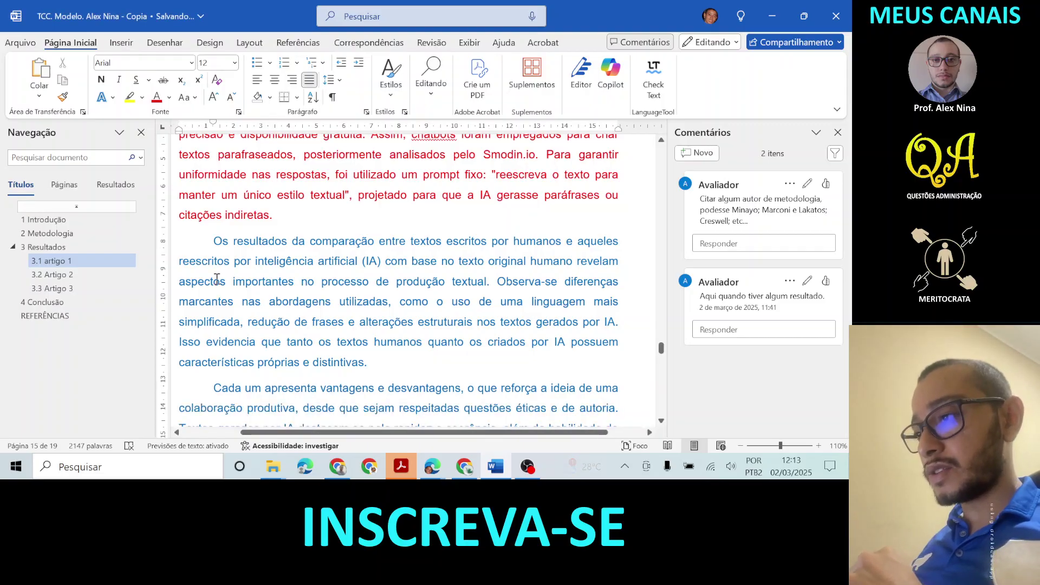
# Step: Switch to the Edge PDF window and view the title page of the Revista Intersaberes article used for section 3.1
pyautogui.moveTo(216, 239); pyautogui.dragTo(496, 349)
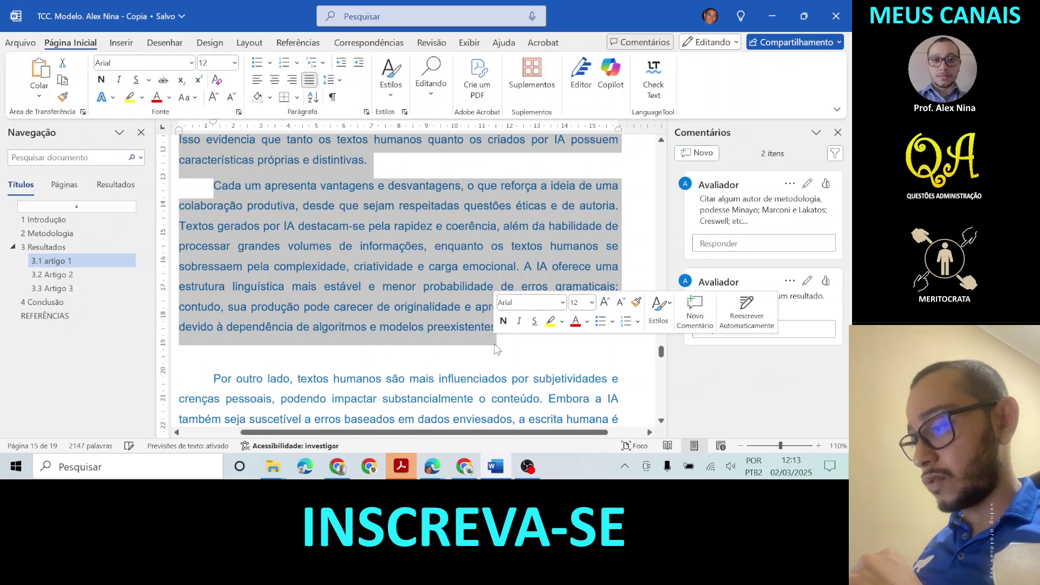
pyautogui.moveTo(433, 466)
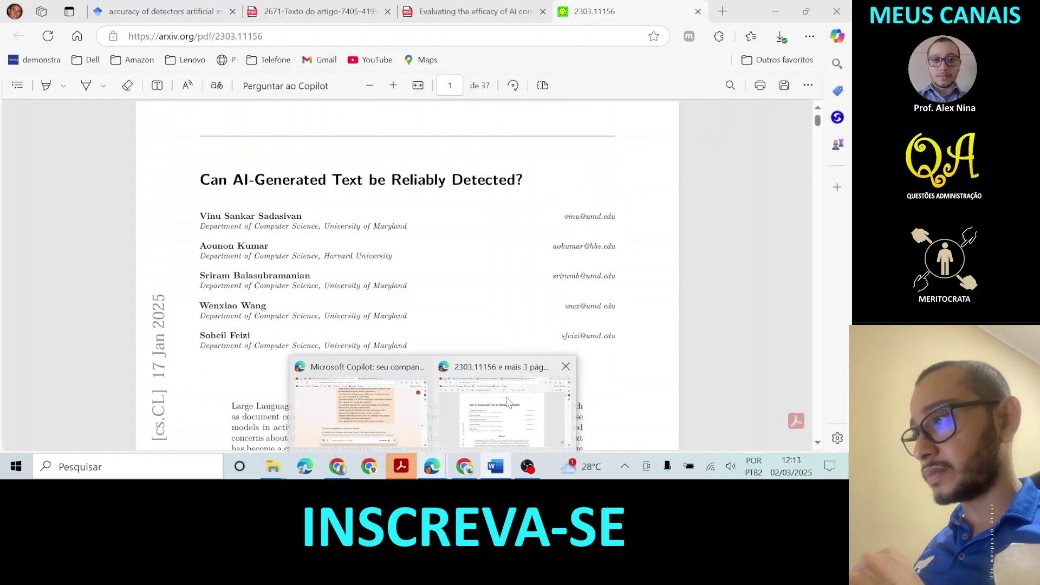
pyautogui.click(507, 401)
pyautogui.click(327, 14)
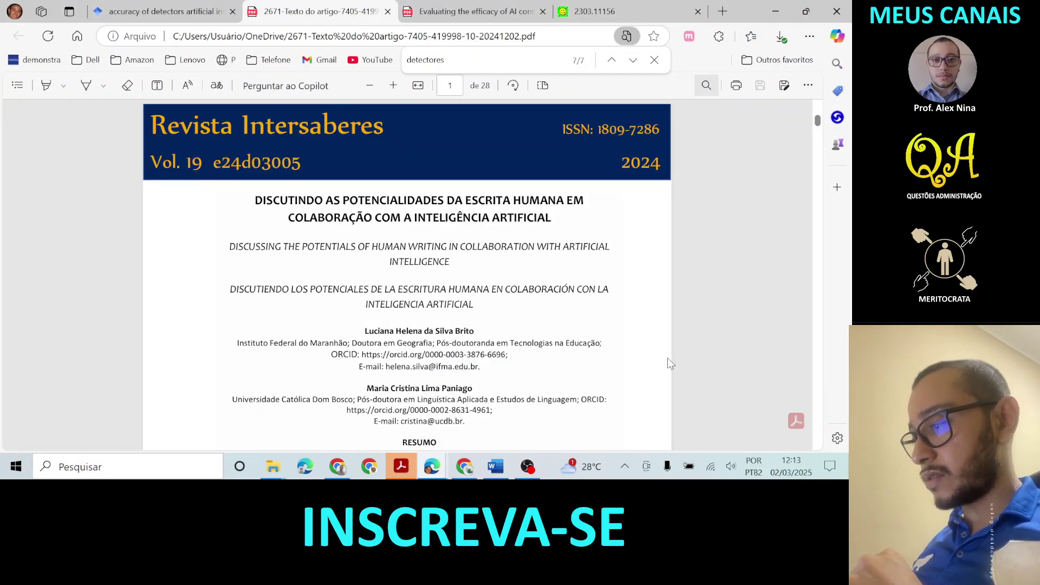
pyautogui.scroll(-2, 689, 410)
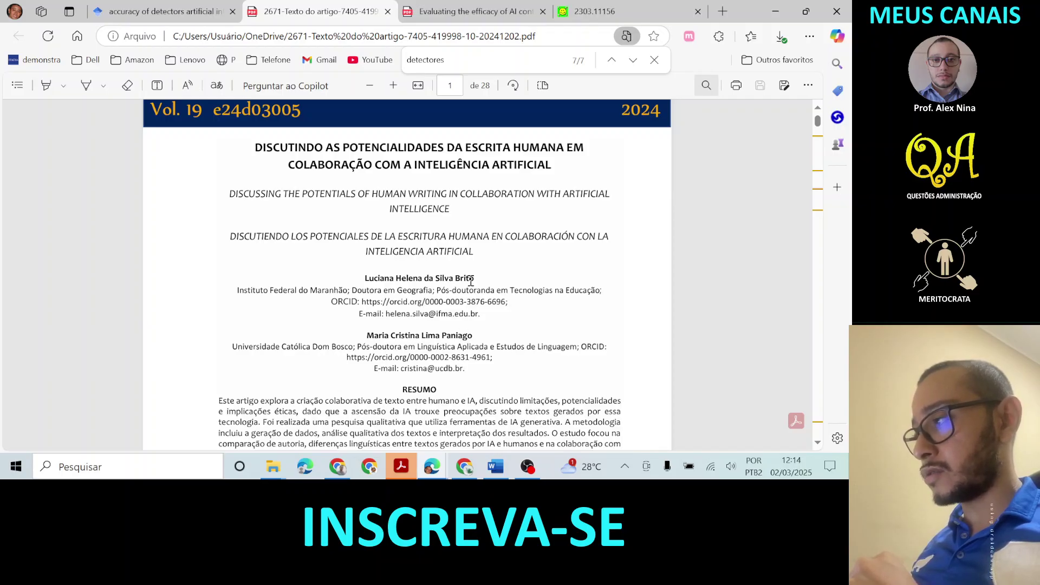
pyautogui.scroll(-1, 471, 280)
# Step: Return to Word and review the blue paragraphs in section 3.1 comparing human-written and AI-rewritten texts
pyautogui.click(497, 469)
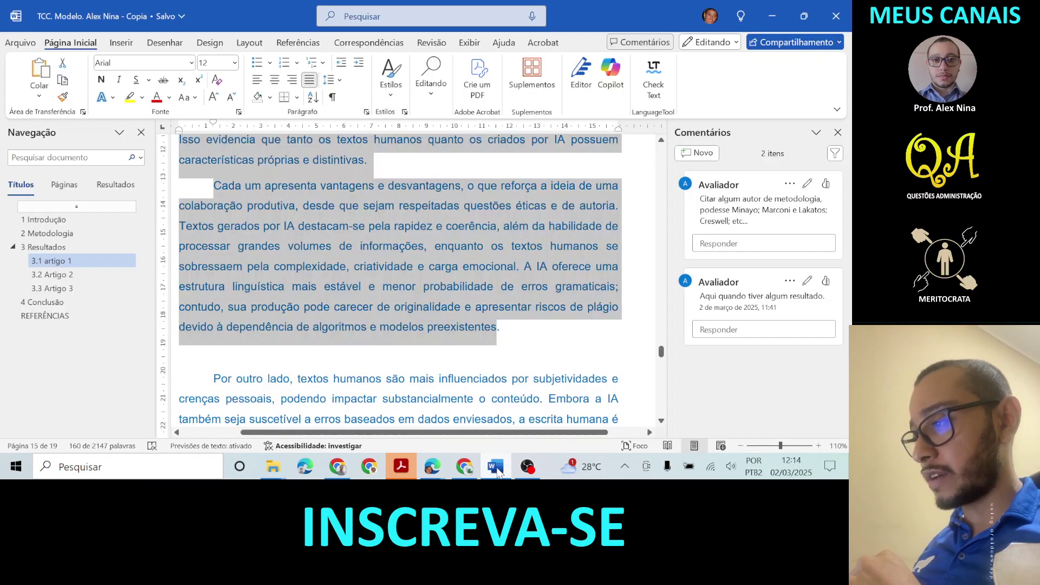
pyautogui.click(399, 270)
pyautogui.scroll(3, 401, 274)
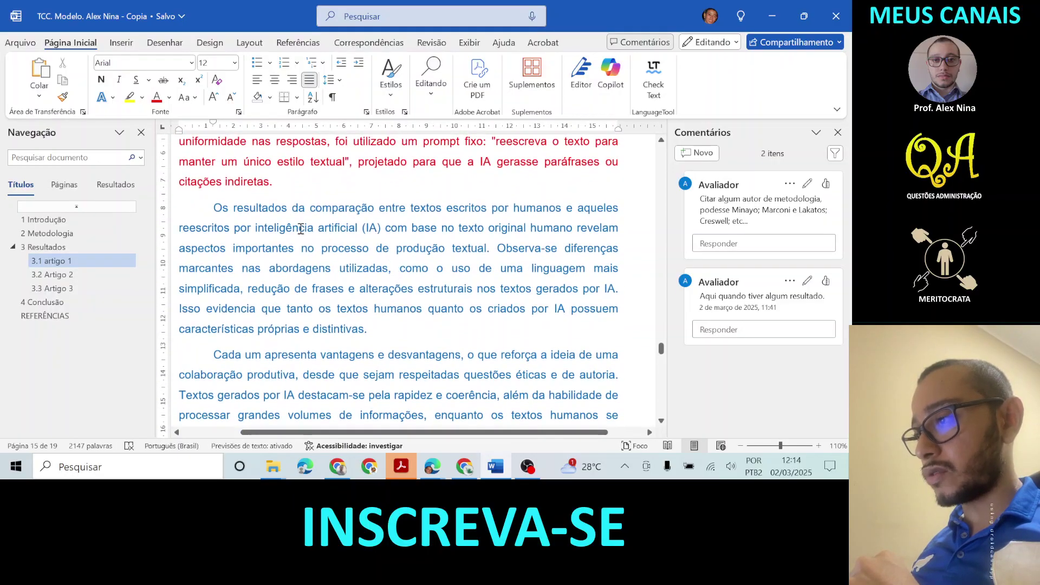
pyautogui.moveTo(316, 210); pyautogui.dragTo(386, 228)
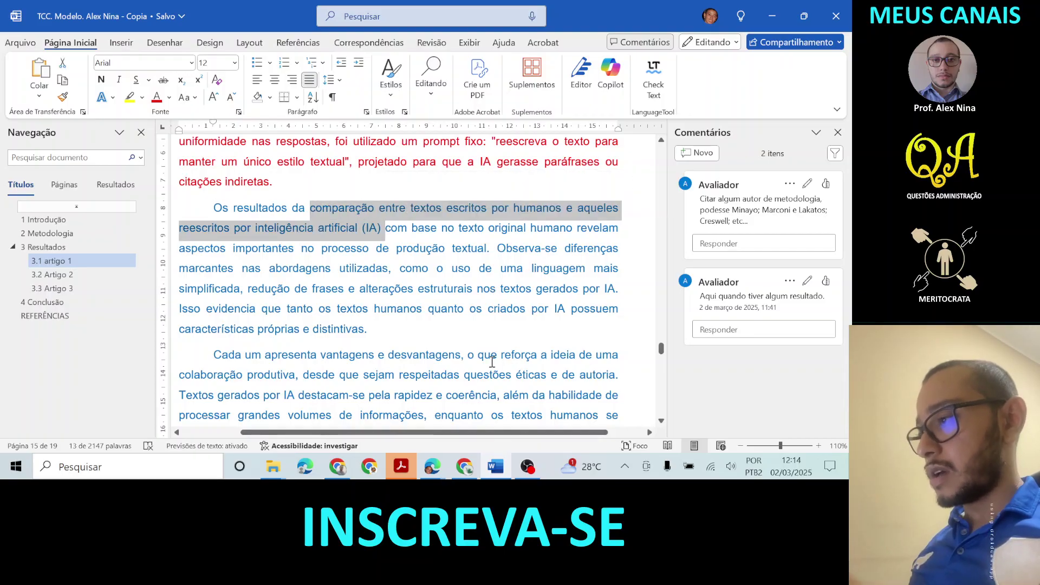
pyautogui.moveTo(414, 258); pyautogui.dragTo(200, 140)
pyautogui.click(200, 140)
pyautogui.scroll(-5, 324, 329)
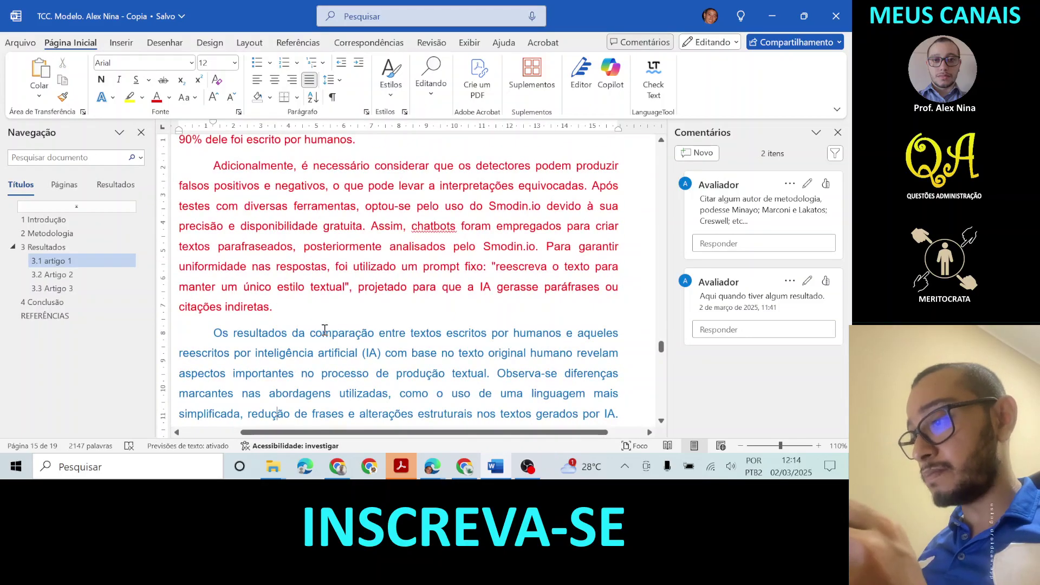
pyautogui.moveTo(213, 333); pyautogui.dragTo(469, 383)
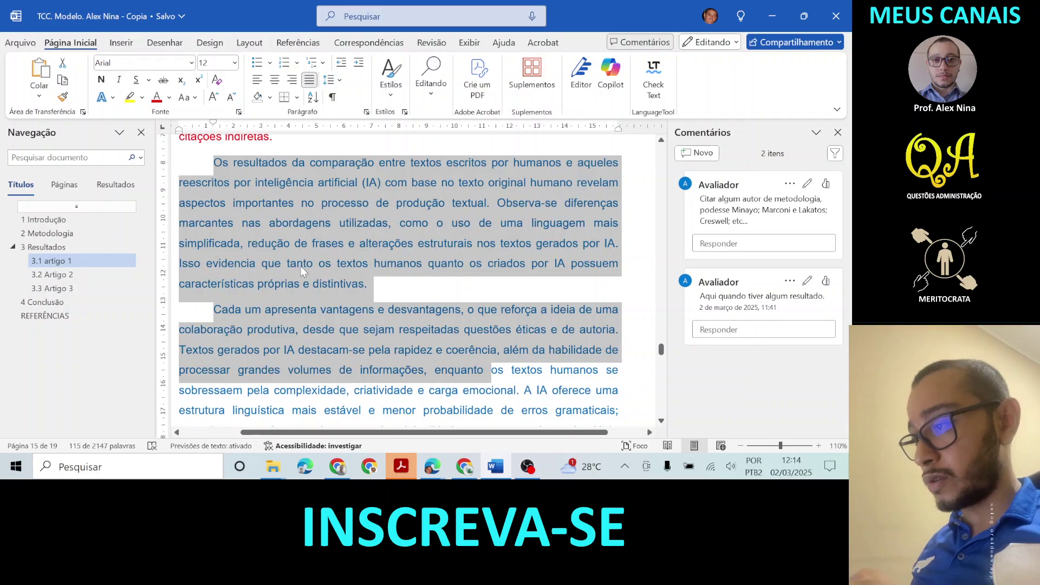
pyautogui.click(211, 164)
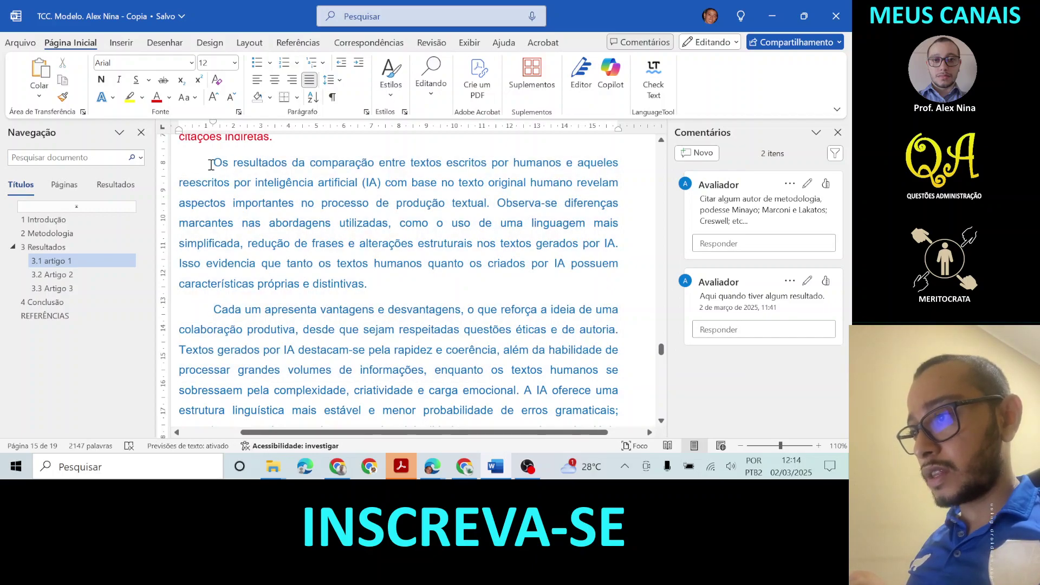
pyautogui.moveTo(212, 164); pyautogui.dragTo(425, 386)
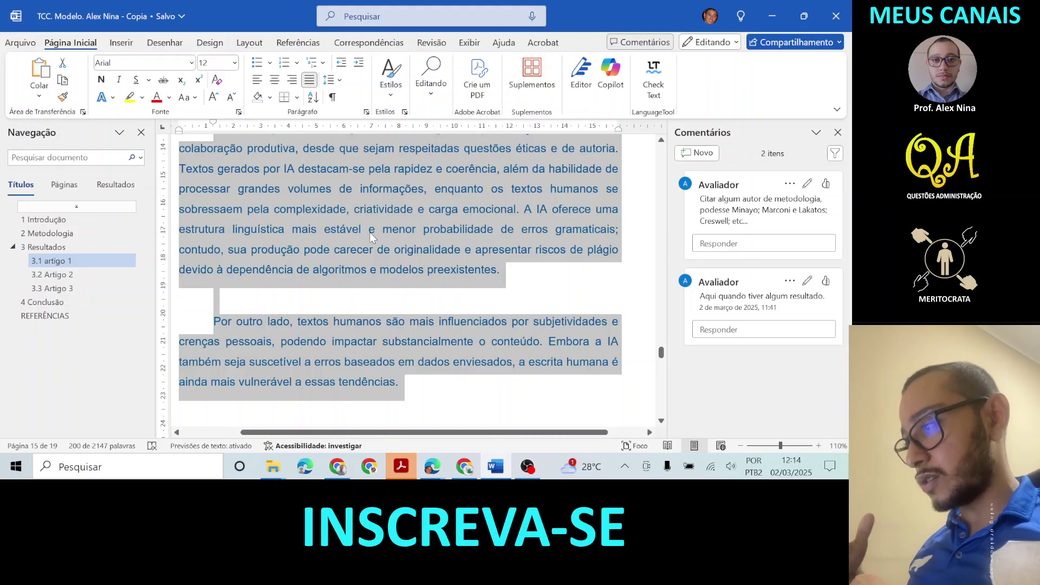
# Step: Delete the blank lines above the blue paragraphs beginning "Por outro lado" and "Assim, conclui-se" in section 3.1
pyautogui.click(333, 302)
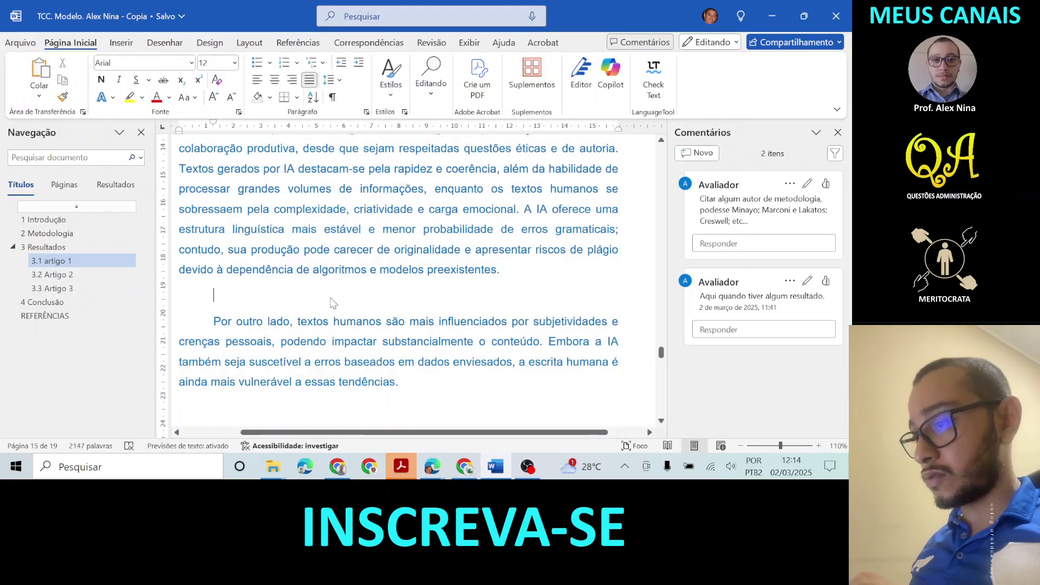
pyautogui.press('BackSpace')
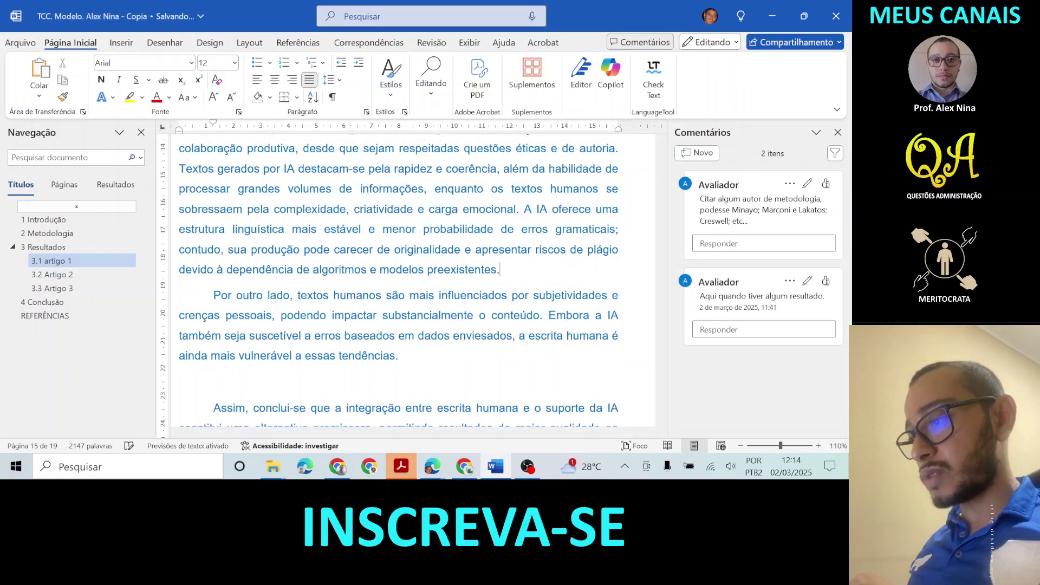
pyautogui.press('BackSpace')
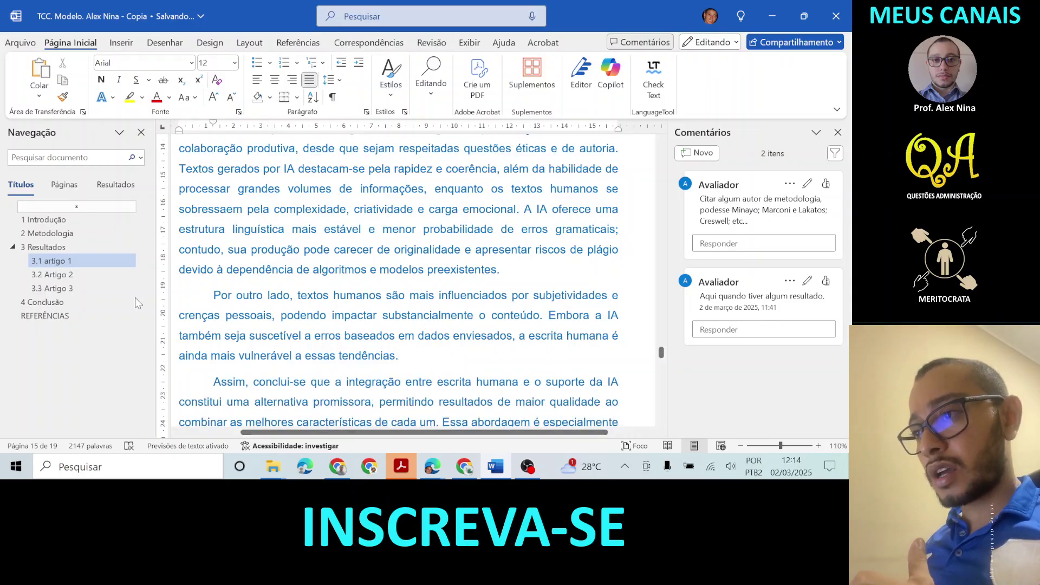
# Step: Examine the "Reescreva" and "Faça um resumo mantendo as citações" prompts under 3 Resultados and the first citation in 3.1 Artigo 1
pyautogui.click(47, 247)
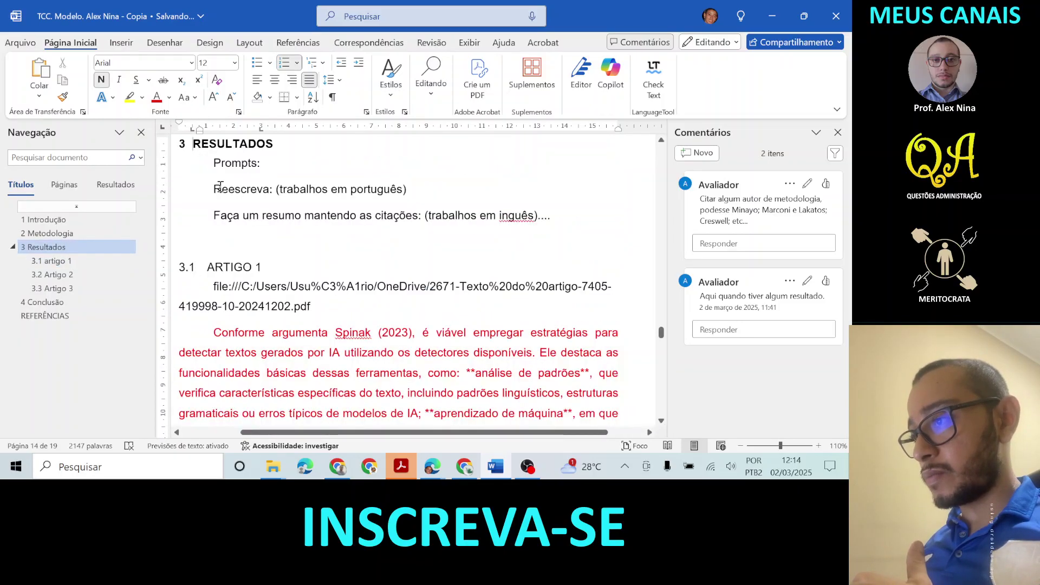
pyautogui.moveTo(217, 190); pyautogui.dragTo(406, 194)
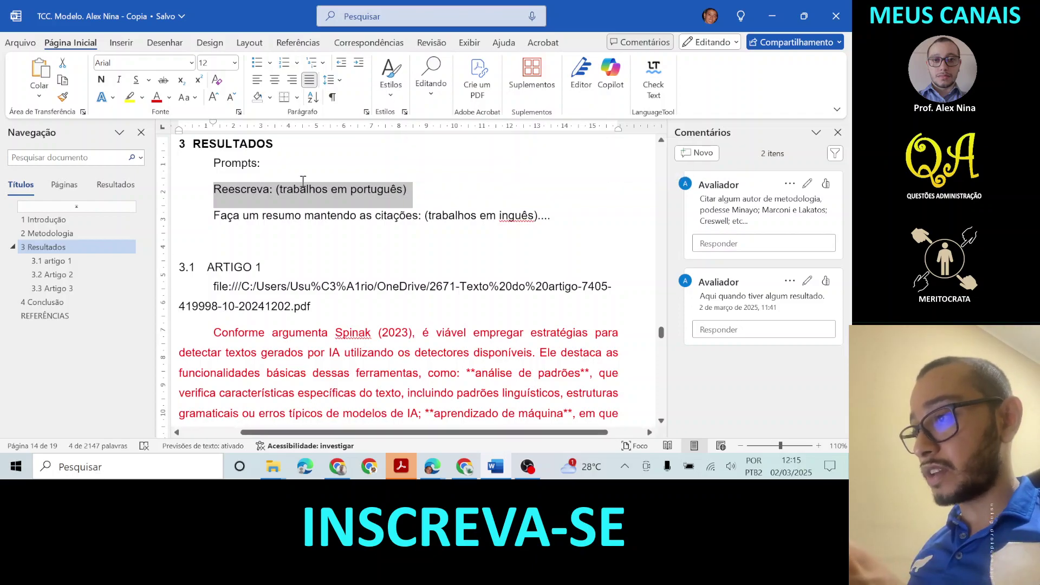
pyautogui.click(276, 190)
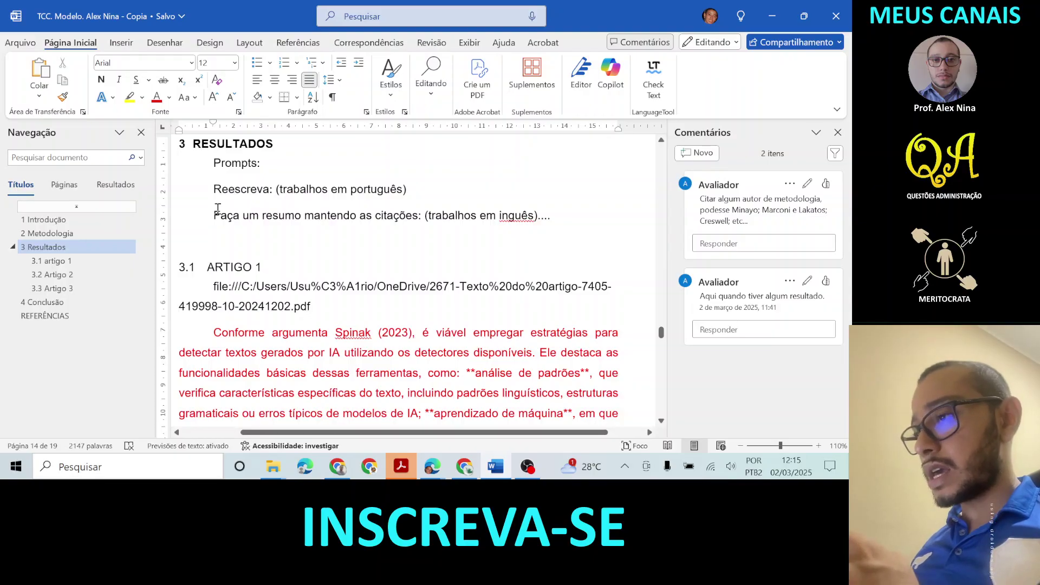
pyautogui.moveTo(214, 216); pyautogui.dragTo(290, 222)
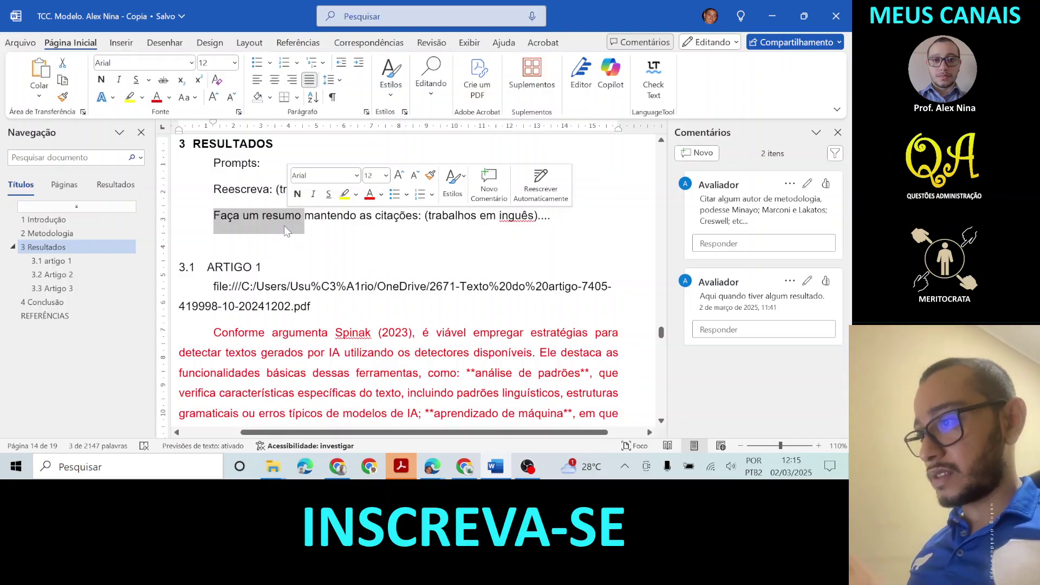
pyautogui.moveTo(422, 218); pyautogui.dragTo(375, 217)
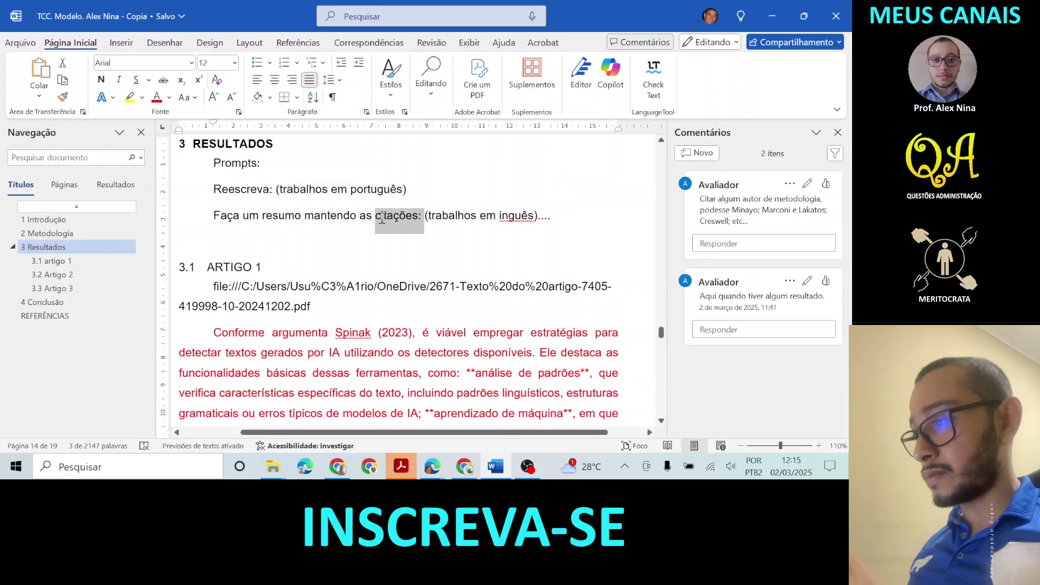
pyautogui.moveTo(338, 332); pyautogui.dragTo(412, 335)
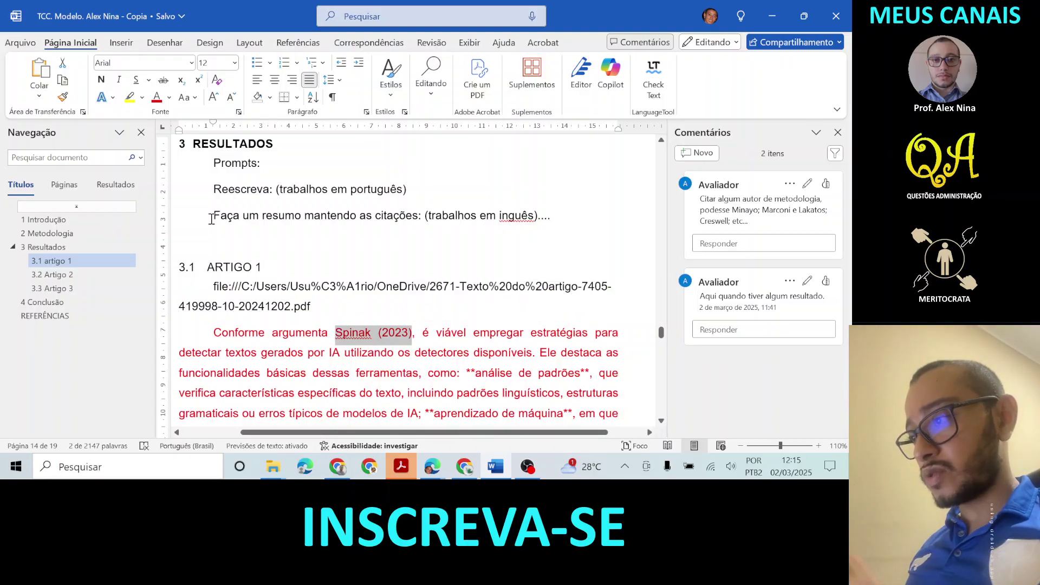
pyautogui.moveTo(212, 219); pyautogui.dragTo(424, 217)
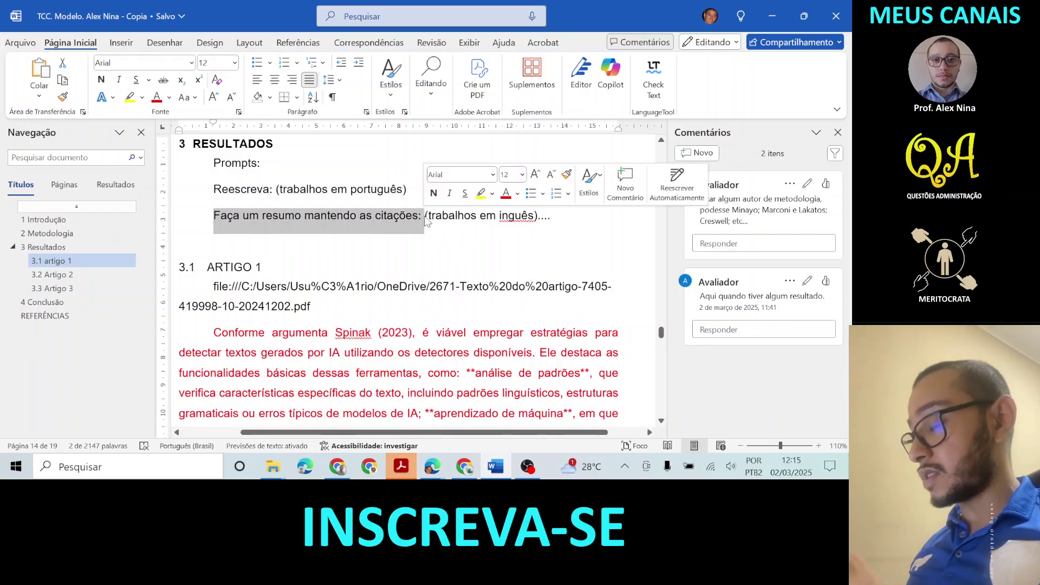
pyautogui.click(214, 217)
pyautogui.click(304, 216)
pyautogui.moveTo(425, 216); pyautogui.dragTo(586, 215)
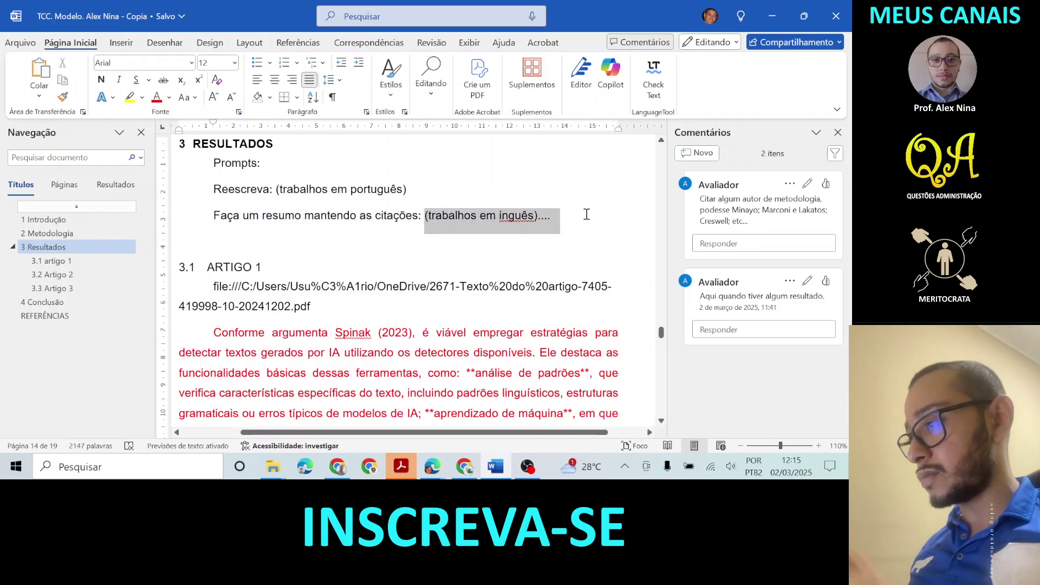
# Step: In the summary prompt, correct "inguês" to "inglês" and insert "trecho dos" before "trabalhos"
pyautogui.doubleClick(519, 219)
pyautogui.write('inglês')
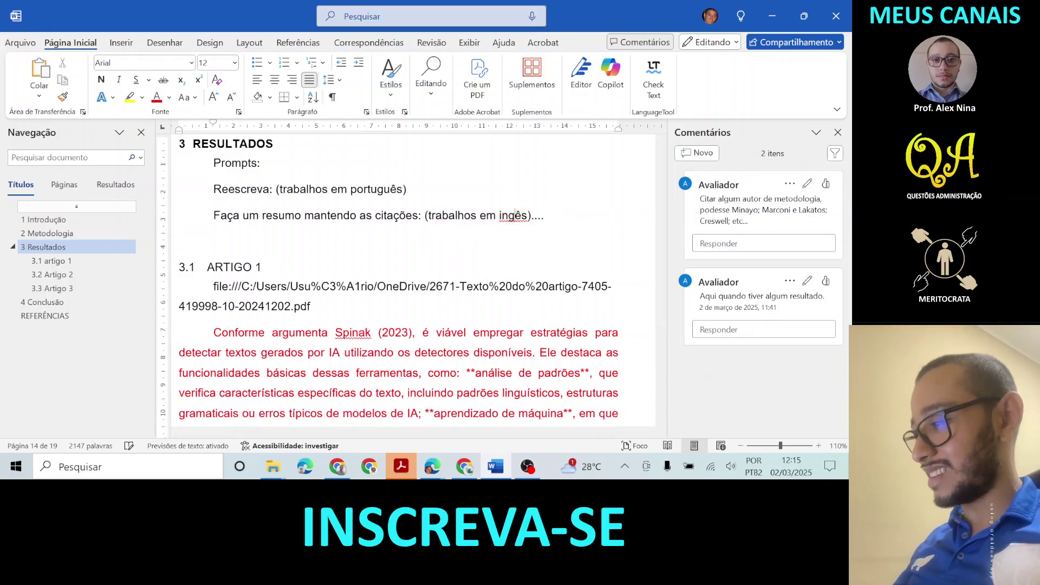
pyautogui.click(428, 216)
pyautogui.write('trecho do')
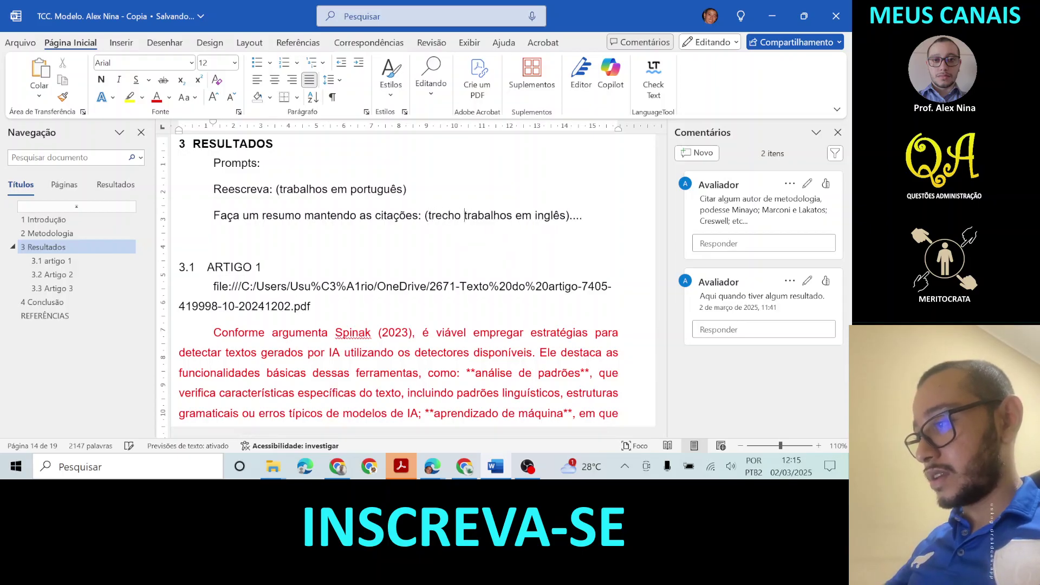
pyautogui.write('s')
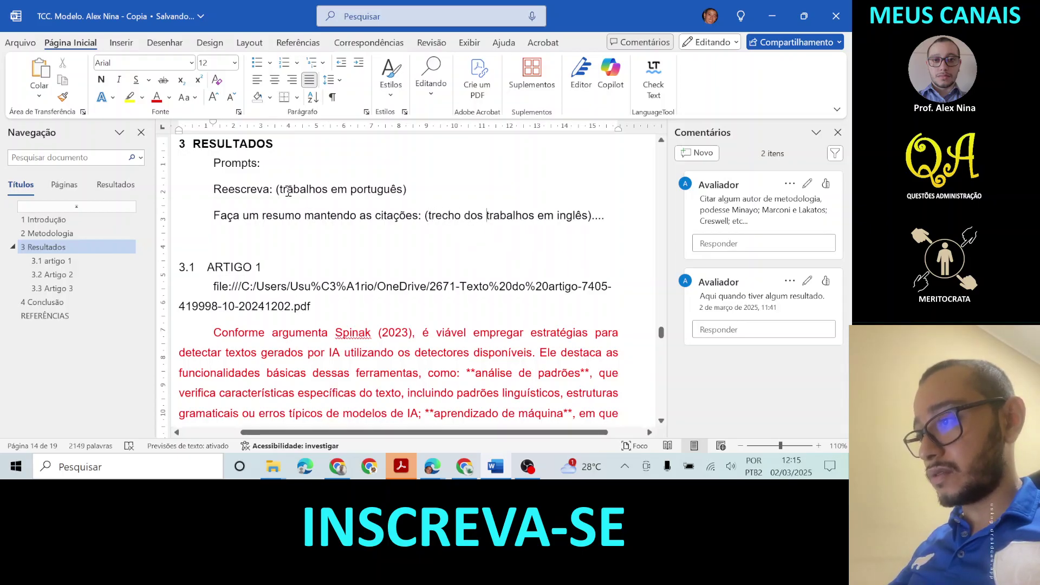
# Step: Insert "trechos dos" before "trabalhos em português" in the "Reescreva" prompt
pyautogui.click(281, 191)
pyautogui.write('trechos d')
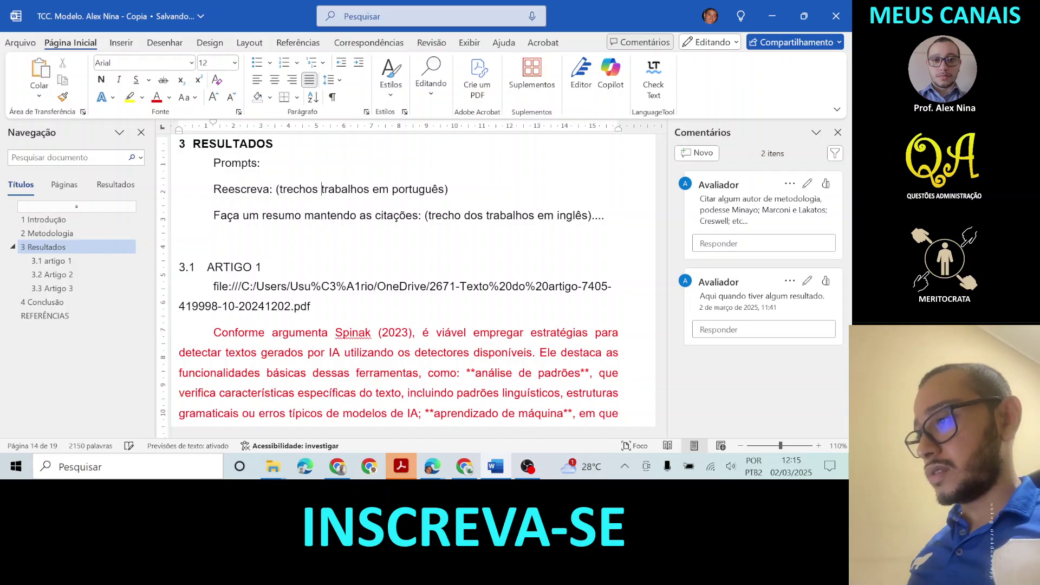
pyautogui.write('os')
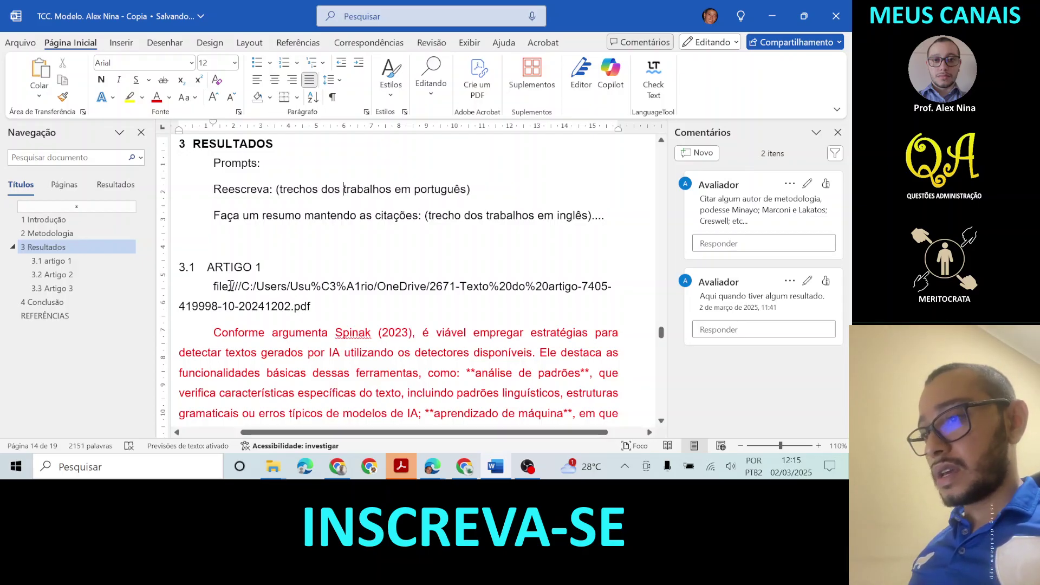
# Step: In section 3.2 Artigo 2, delete the line "Aqui está um resumo que preserva as citações do texto original:" and the blank line beneath it
pyautogui.click(96, 275)
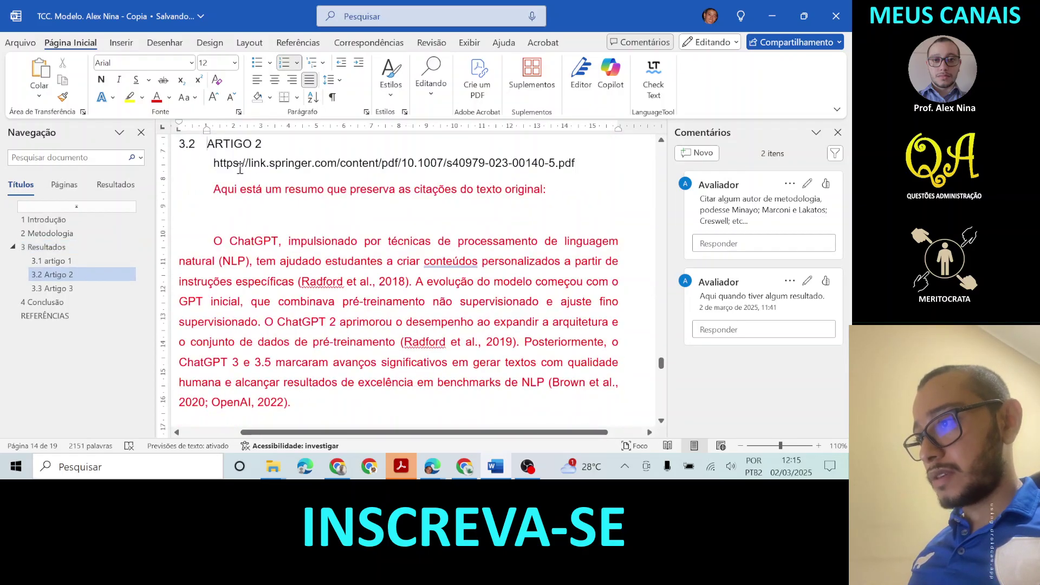
pyautogui.moveTo(215, 190); pyautogui.dragTo(627, 193)
pyautogui.press('Delete')
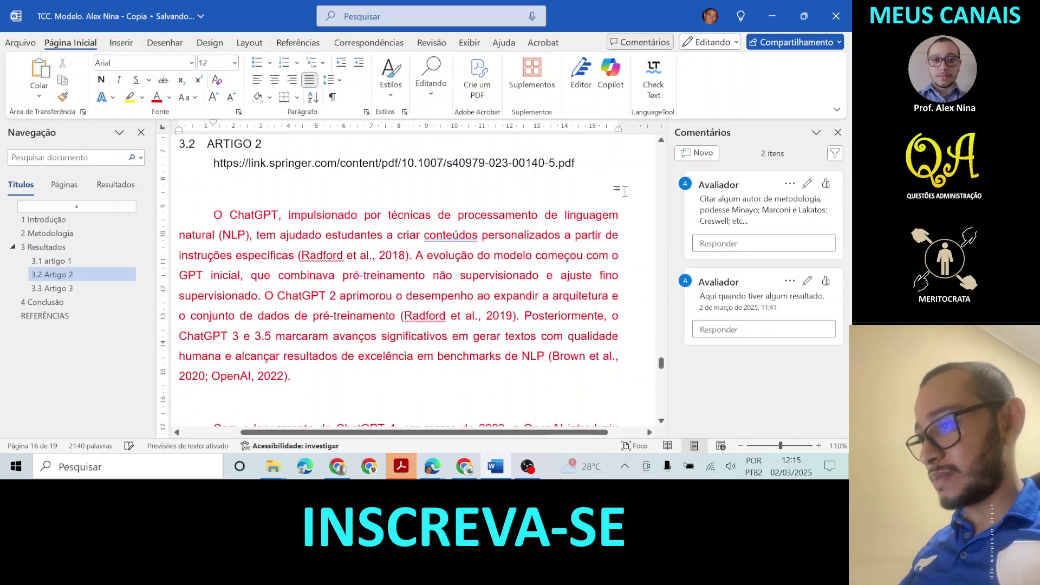
pyautogui.press('Delete')
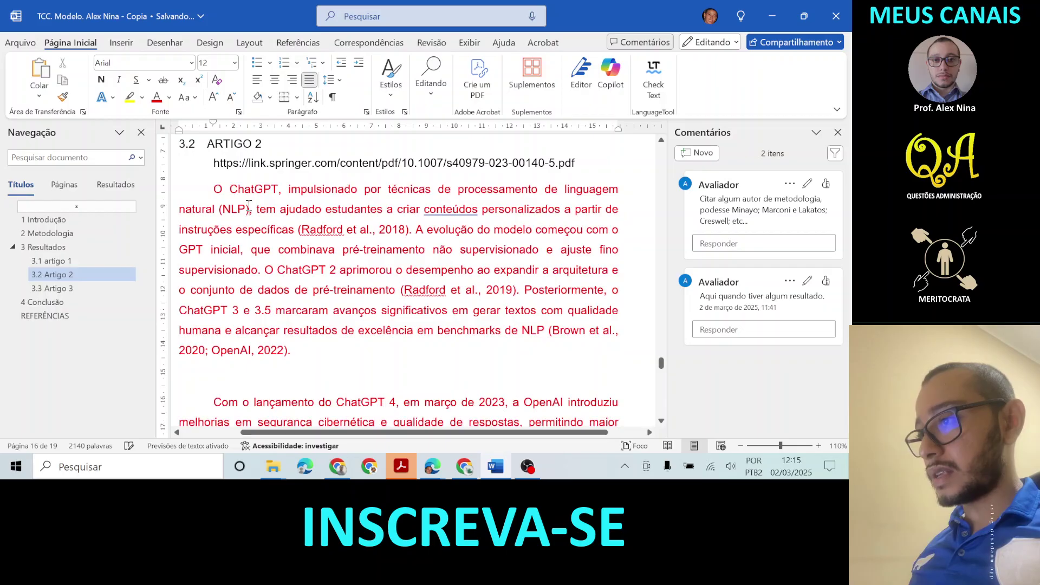
# Step: Delete the blank lines above the red paragraphs in section 3.2 beginning "Com o lançamento do ChatGPT 4", "Casos de má conduta acadêmica" and "Ferramentas como o"
pyautogui.press('BackSpace')
pyautogui.press('BackSpace')
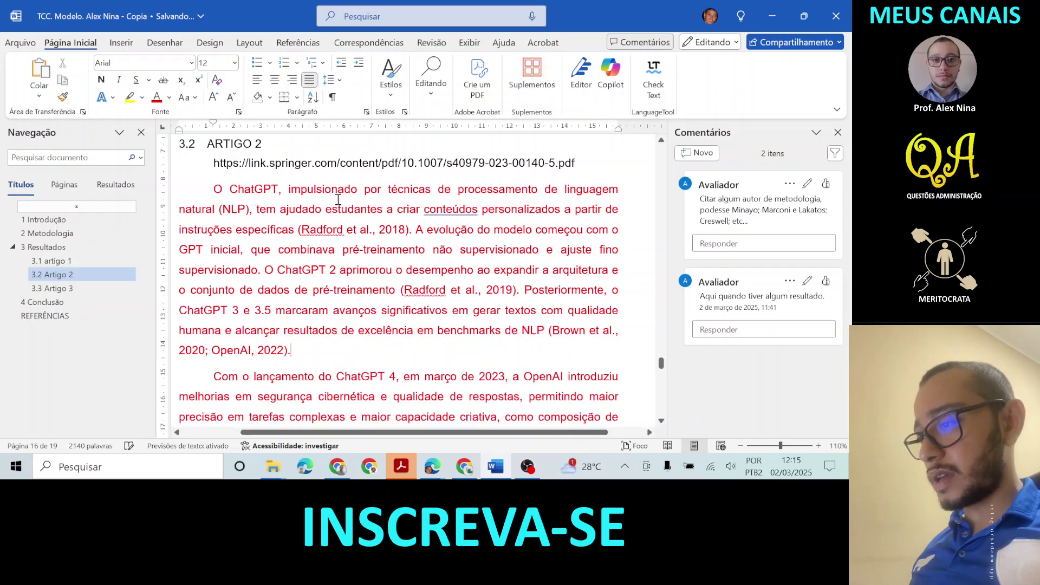
pyautogui.press('Down')
pyautogui.press('Down')
pyautogui.press('Down')
pyautogui.press('Down')
pyautogui.press('Down')
pyautogui.press('Down')
pyautogui.press('Down')
pyautogui.press('Down')
pyautogui.press('Down')
pyautogui.press('Down')
pyautogui.press('Down')
pyautogui.press('Down')
pyautogui.press('Down')
pyautogui.press('Down')
pyautogui.press('Down')
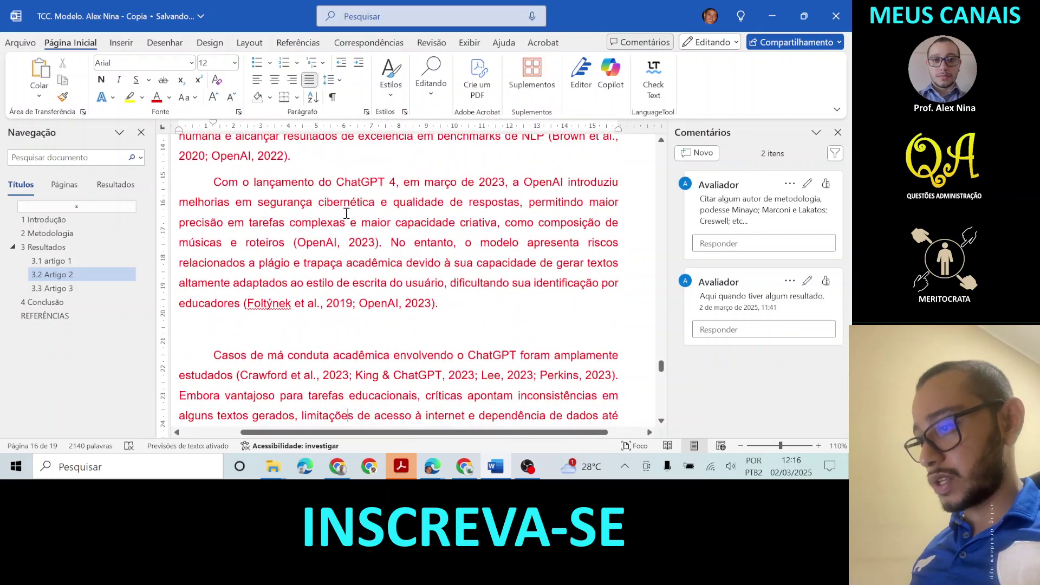
pyautogui.press('Down')
pyautogui.press('Down')
pyautogui.press('Down')
pyautogui.press('Down')
pyautogui.press('Down')
pyautogui.press('Down')
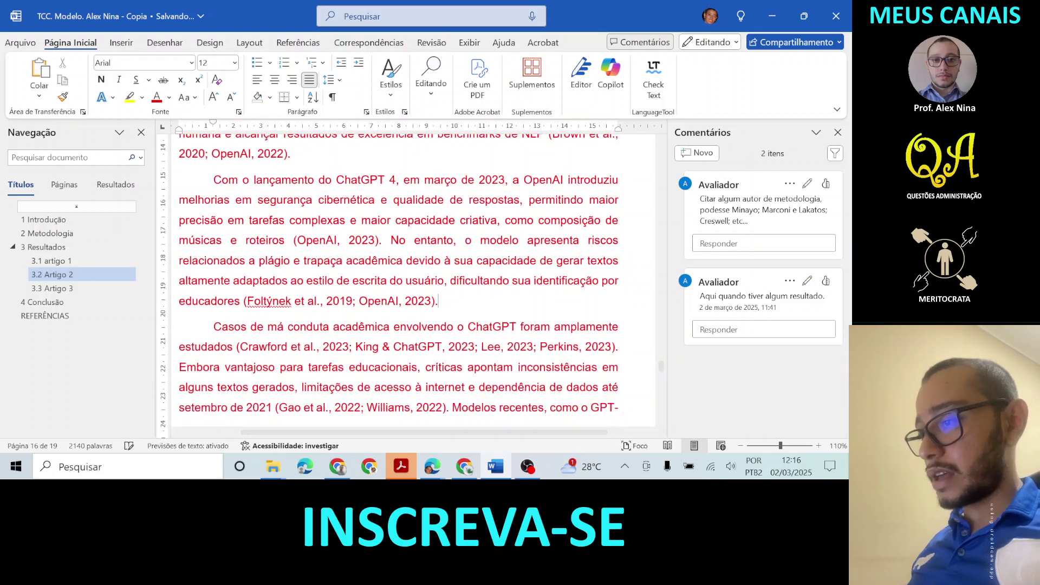
pyautogui.scroll(-2, 319, 142)
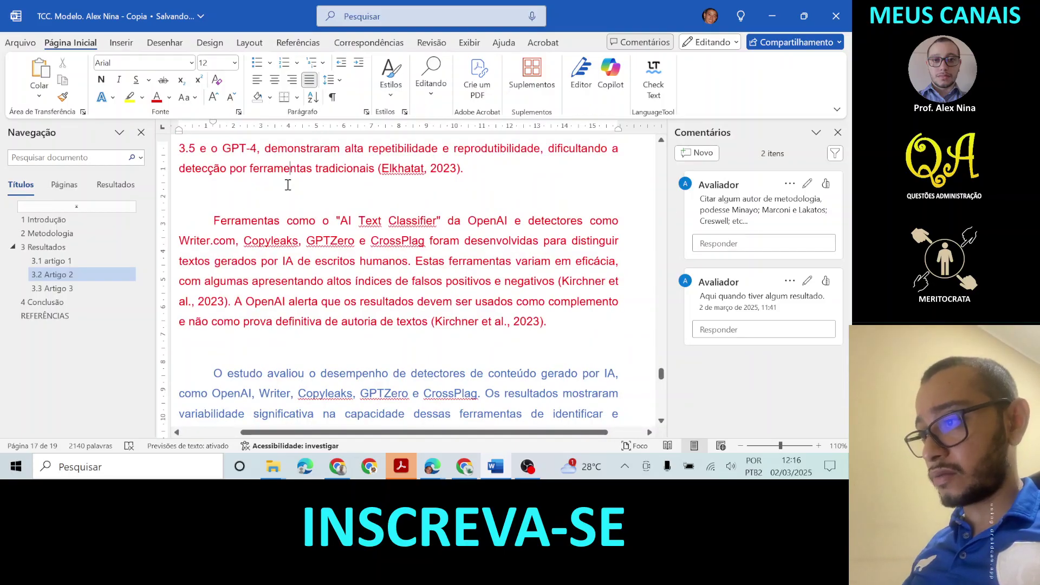
pyautogui.press('BackSpace')
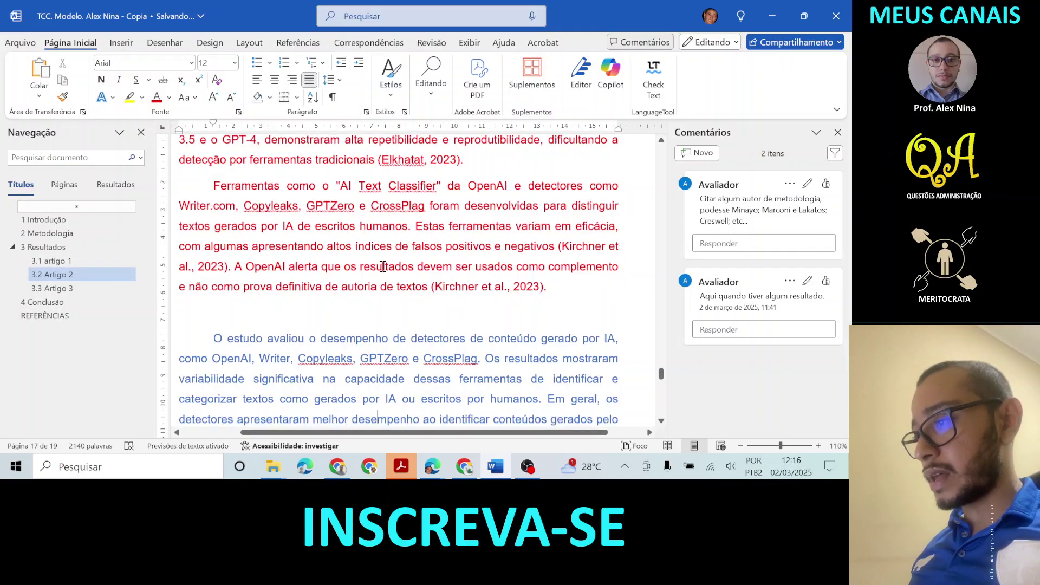
# Step: Delete the blank line above the blue paragraph beginning "O estudo avaliou o desempenho" in section 3.2 Artigo 2
pyautogui.scroll(-1, 427, 226)
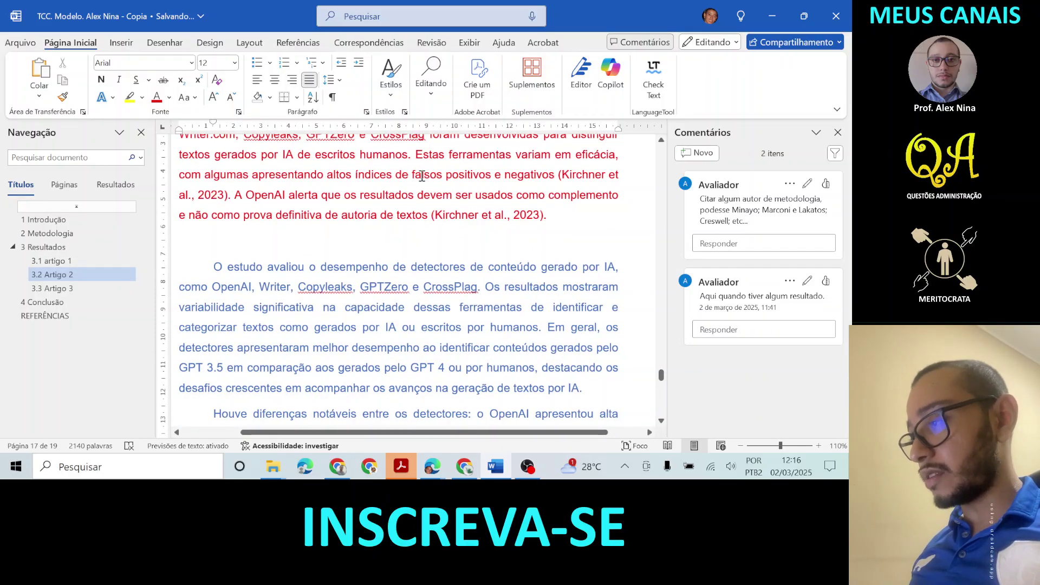
pyautogui.scroll(3, 422, 177)
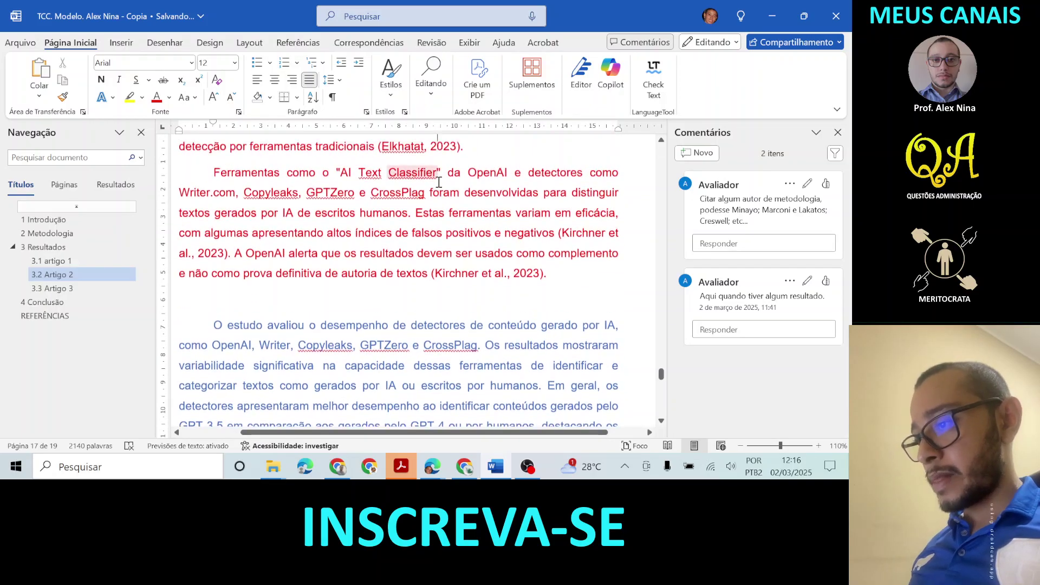
pyautogui.scroll(1, 439, 182)
pyautogui.scroll(-2, 378, 304)
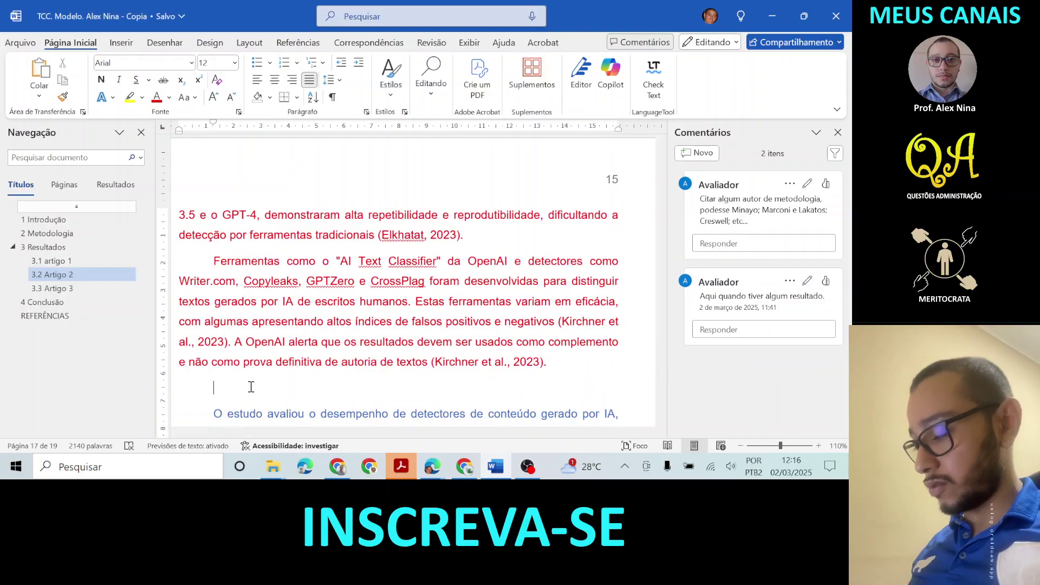
pyautogui.press('Delete')
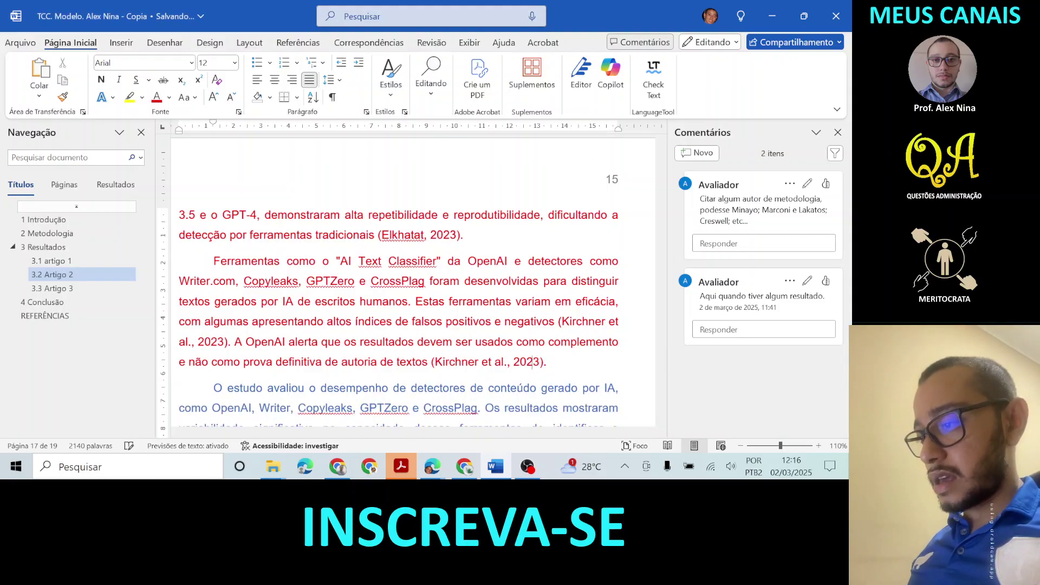
pyautogui.press('Down')
pyautogui.press('Down')
pyautogui.press('Down')
pyautogui.press('Down')
pyautogui.press('Down')
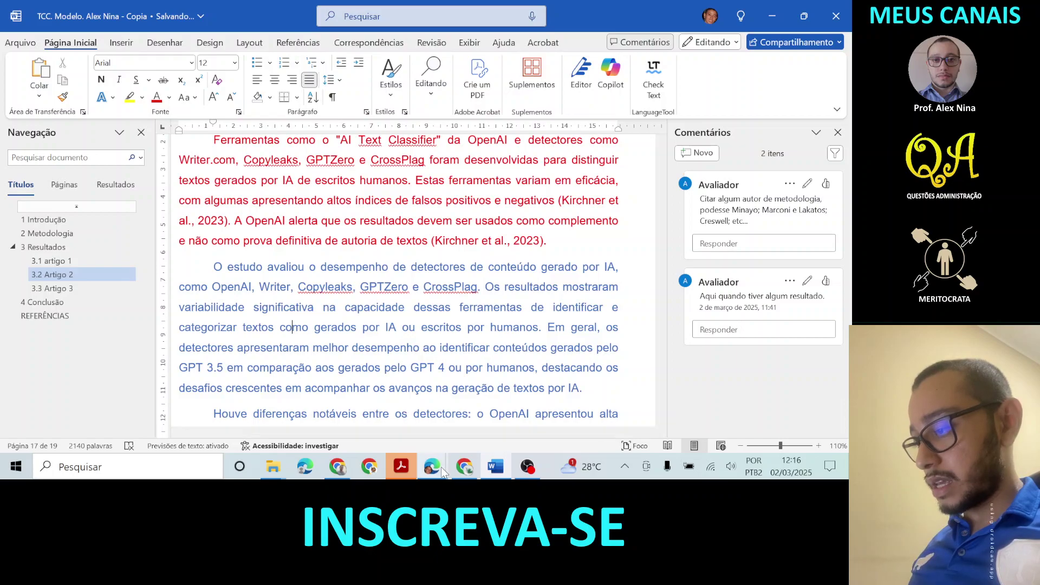
# Step: View the first page of the Springer article on AI content detection tools in Edge and compare it with the blue paragraph in Word
pyautogui.moveTo(444, 472)
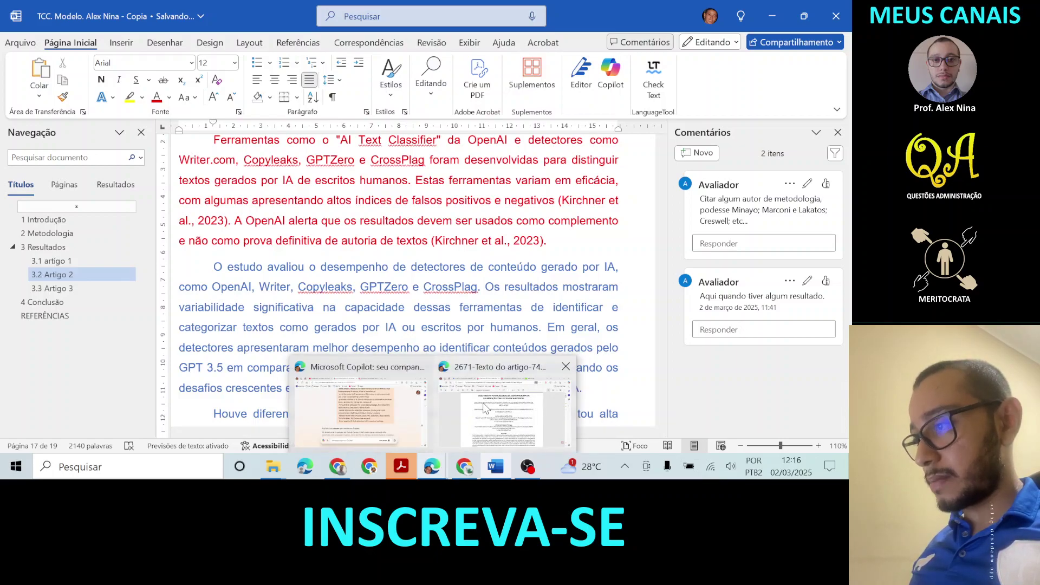
pyautogui.click(484, 407)
pyautogui.click(454, 10)
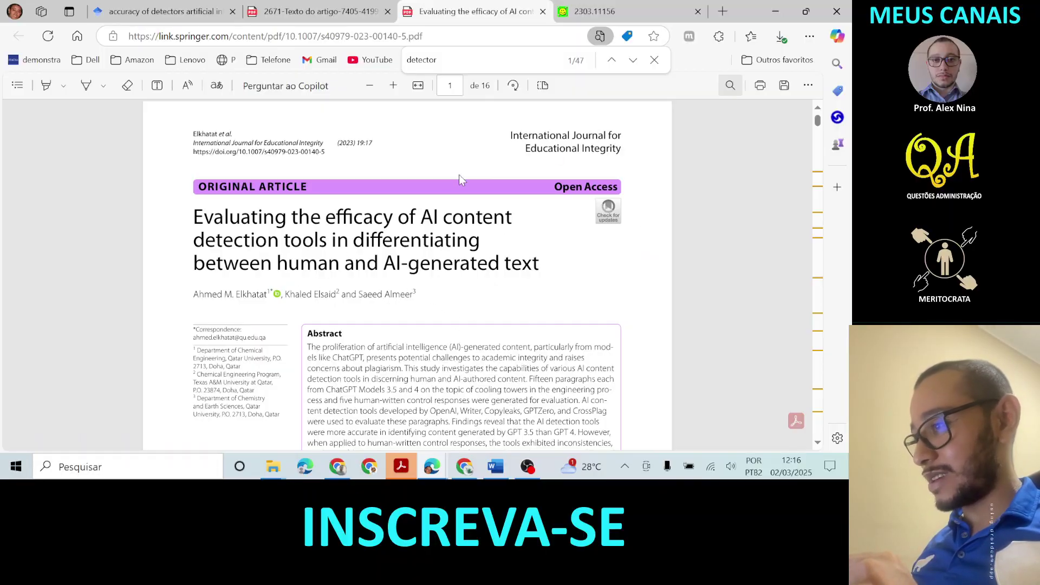
pyautogui.scroll(-2, 372, 326)
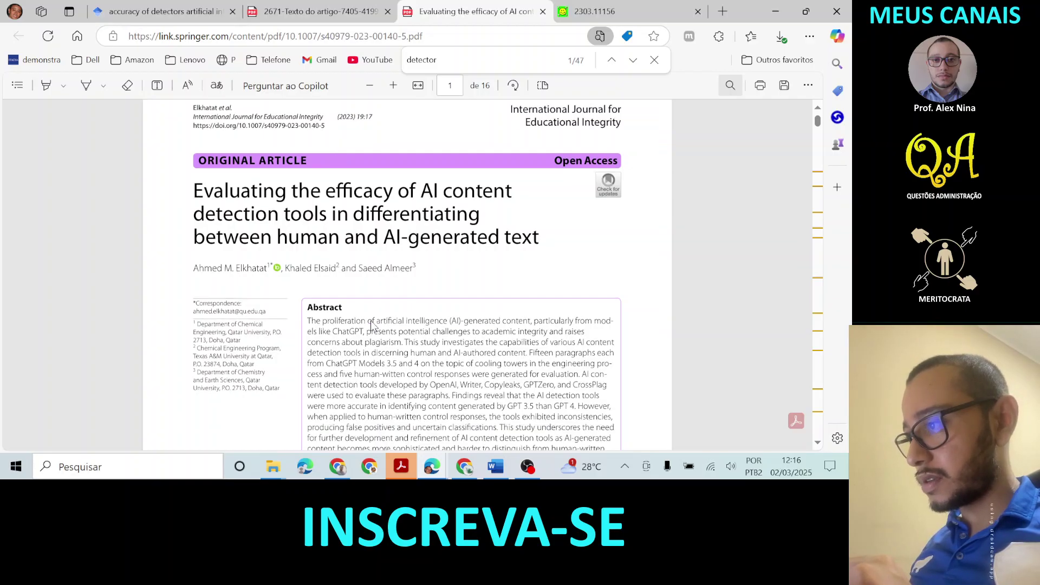
pyautogui.scroll(2, 371, 325)
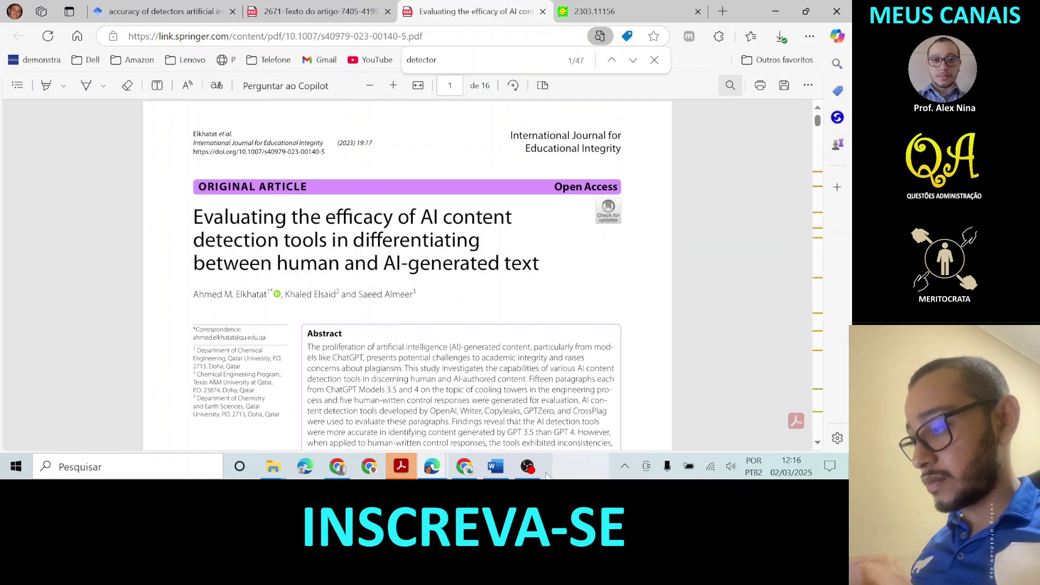
pyautogui.click(496, 467)
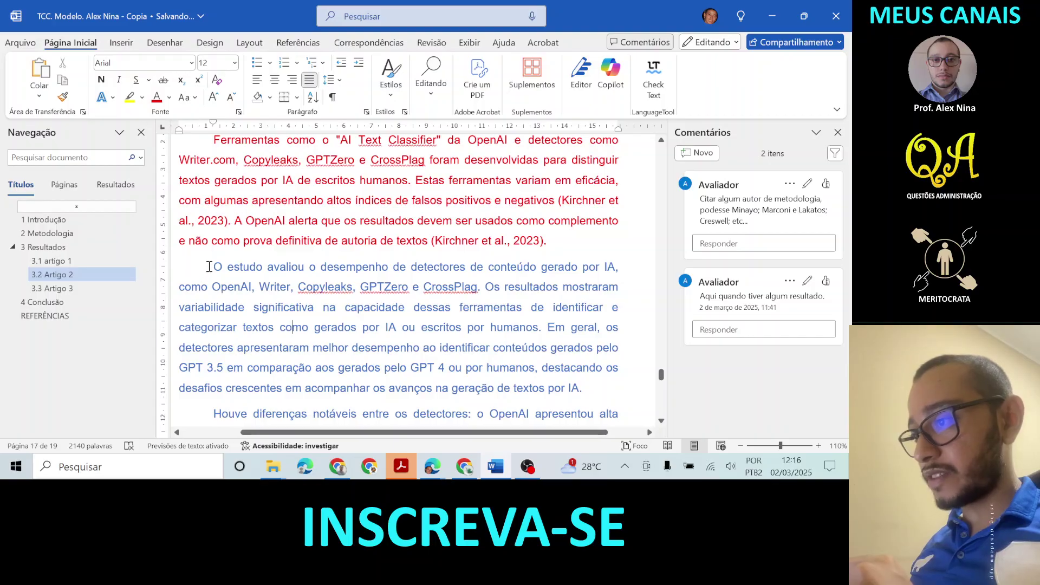
pyautogui.moveTo(209, 267); pyautogui.dragTo(405, 389)
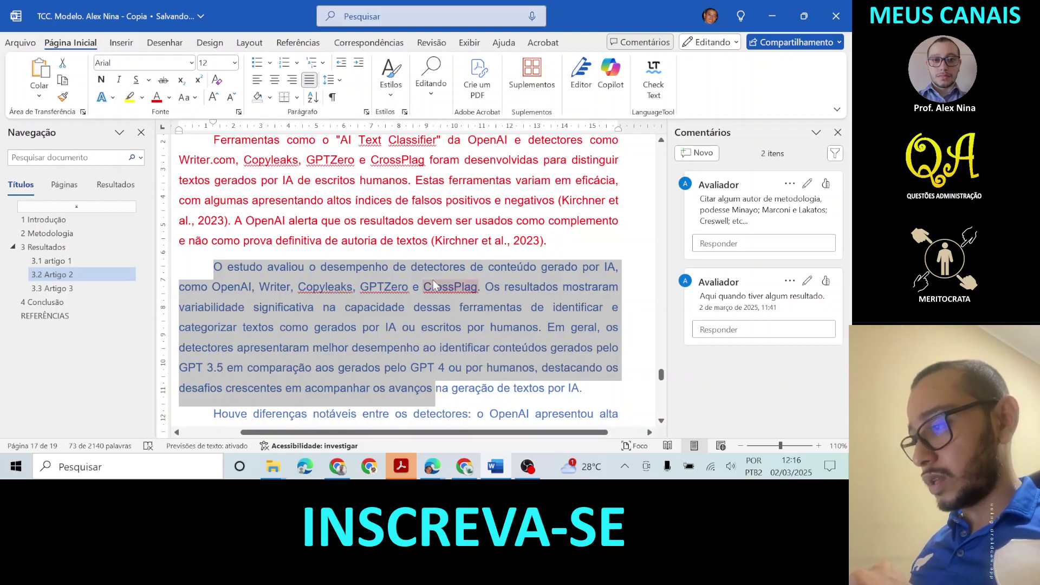
pyautogui.click(553, 253)
# Step: Check the citations ending the red paragraph "Ferramentas como o" against the reference list of the Springer article in Edge, and return to Word
pyautogui.moveTo(548, 241); pyautogui.dragTo(561, 201)
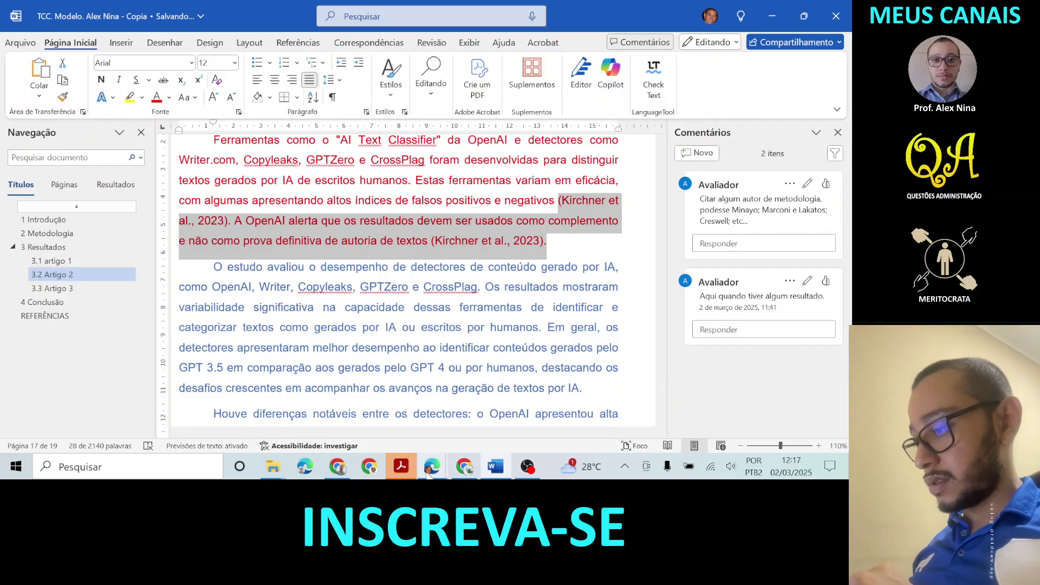
pyautogui.moveTo(432, 470)
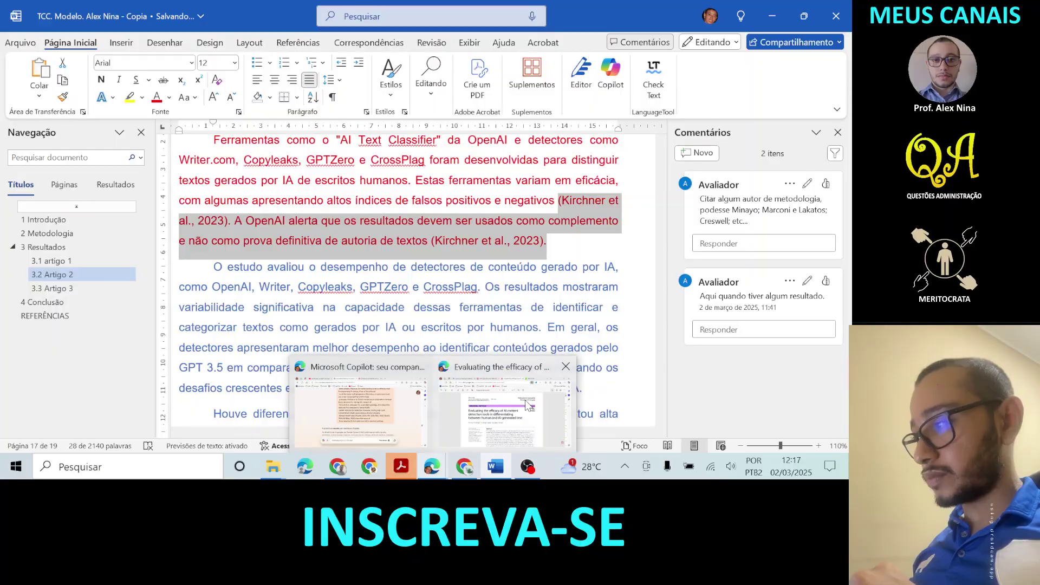
pyautogui.click(525, 405)
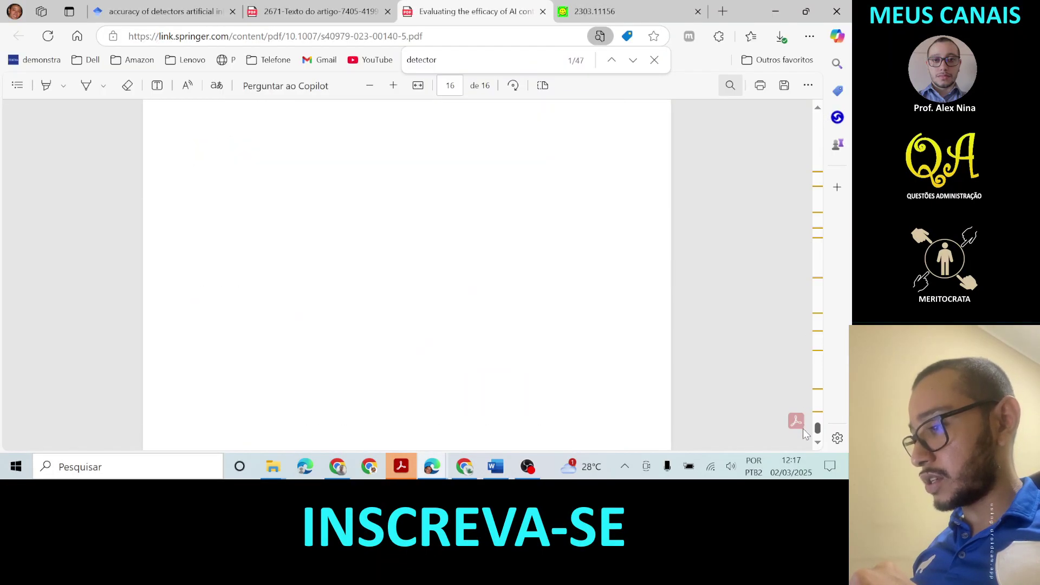
pyautogui.scroll(-10, 802, 412)
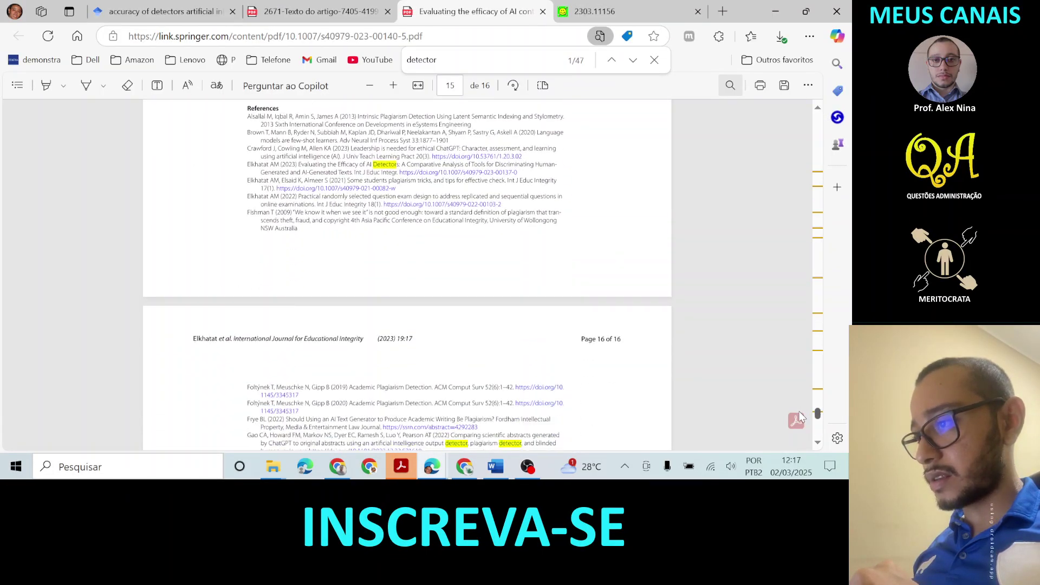
pyautogui.scroll(-1, 802, 419)
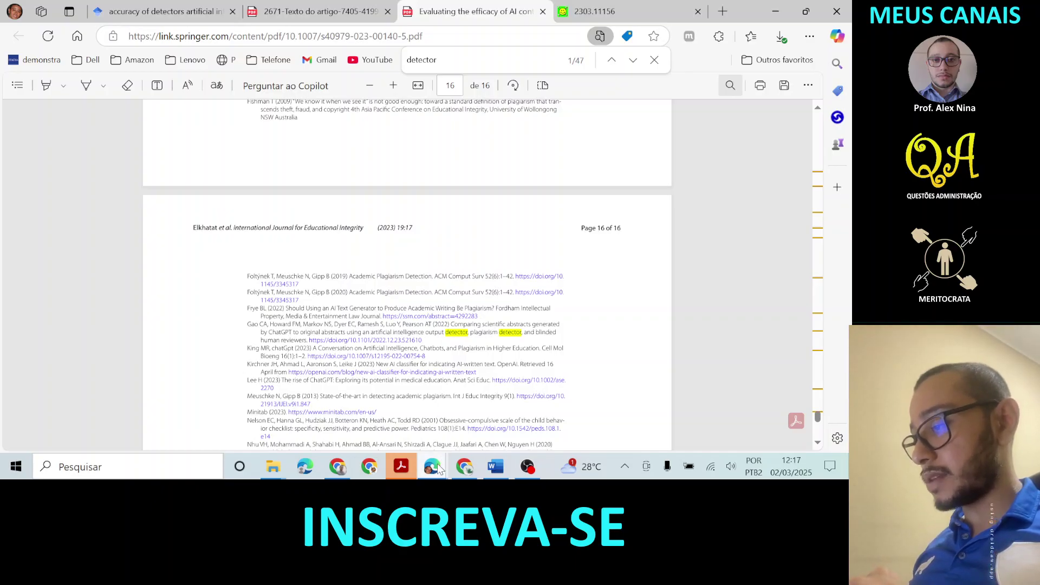
pyautogui.moveTo(439, 470)
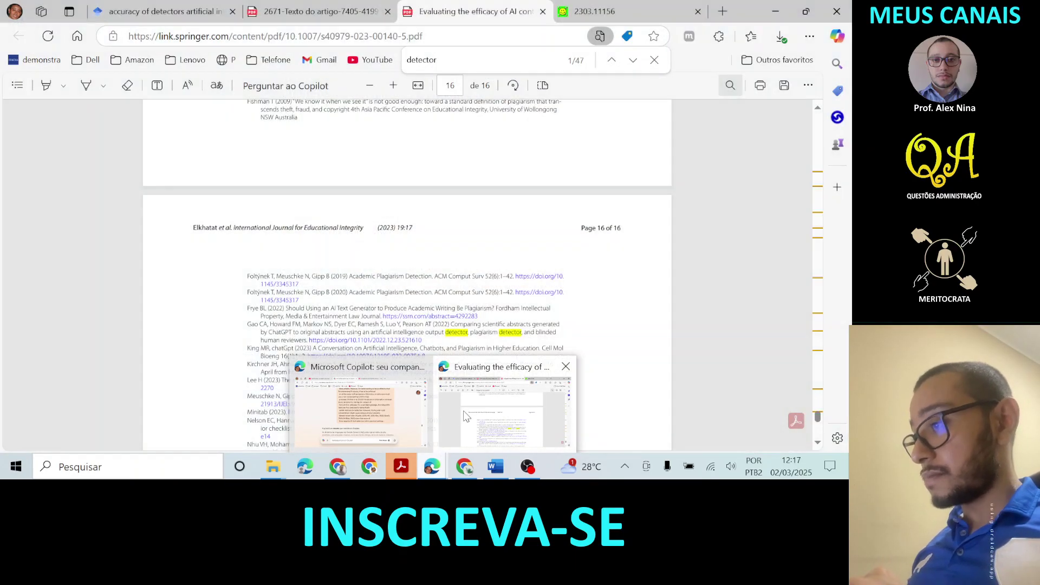
pyautogui.moveTo(374, 417)
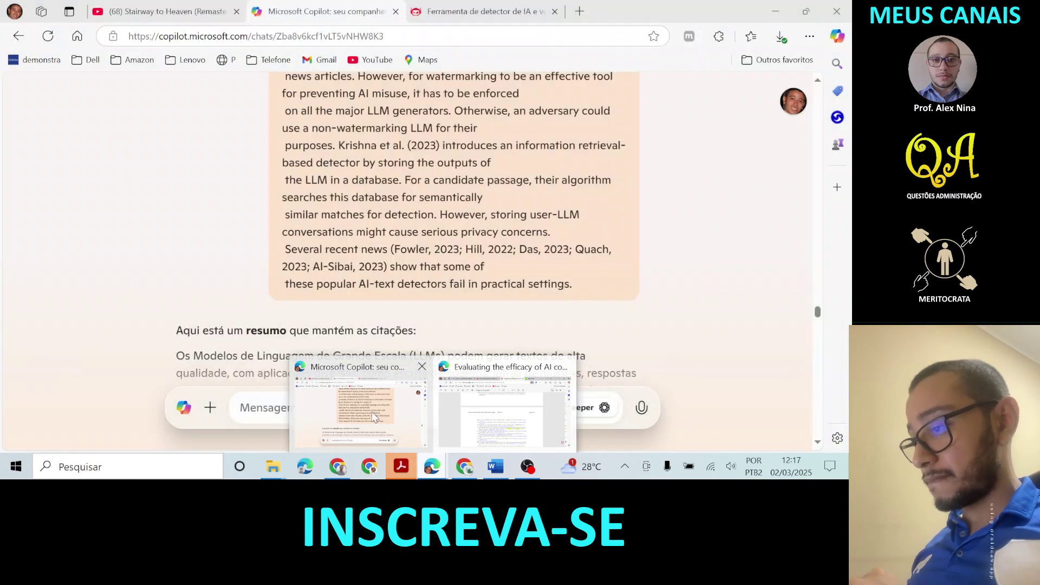
pyautogui.click(507, 469)
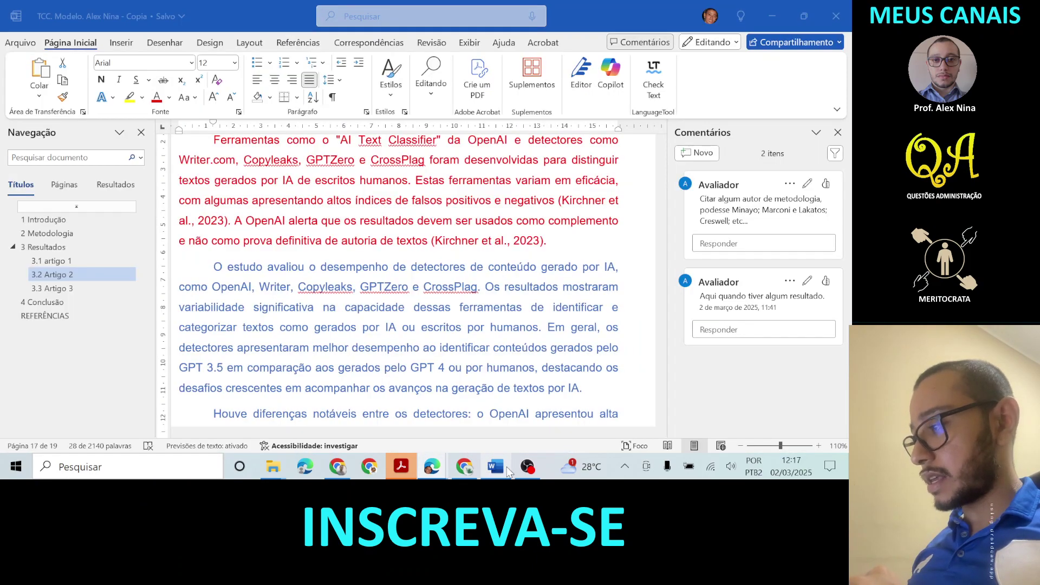
# Step: In section 3.3 Artigo 3, delete the blank lines above the paragraphs beginning "Pesquisas recentes propõem" and "Métodos de marca d'água"
pyautogui.click(92, 288)
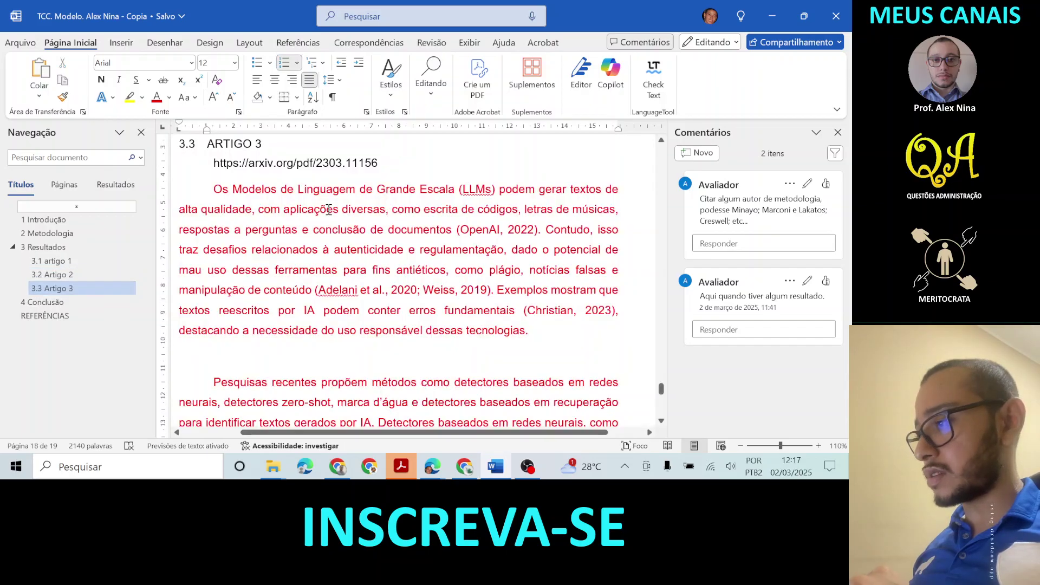
pyautogui.click(274, 352)
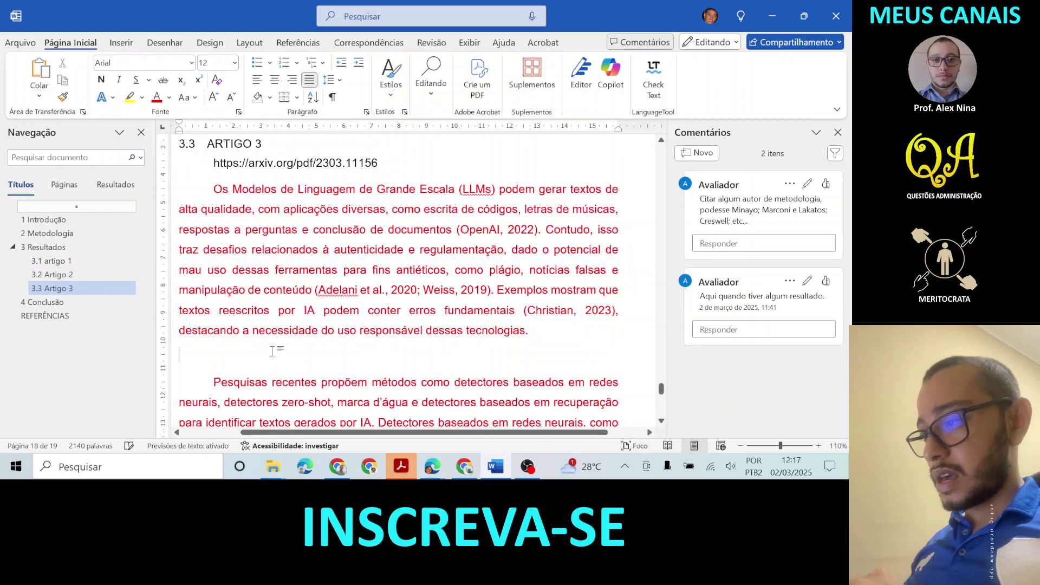
pyautogui.press('BackSpace')
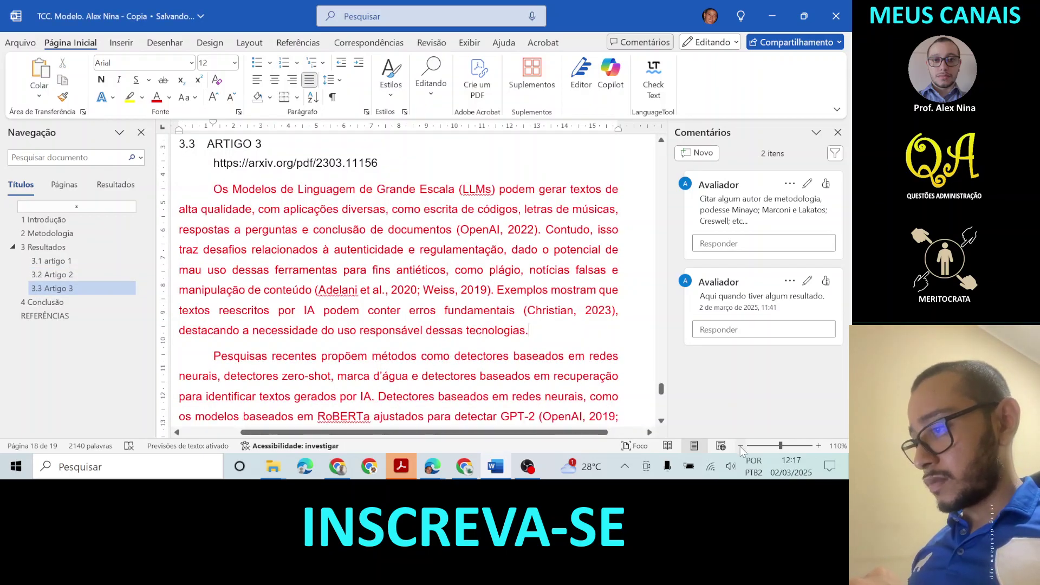
pyautogui.click(740, 445)
pyautogui.click(740, 445)
pyautogui.moveTo(662, 390)
pyautogui.mouseDown()
pyautogui.moveTo(663, 408)
pyautogui.moveTo(663, 395)
pyautogui.mouseUp()
pyautogui.click(286, 339)
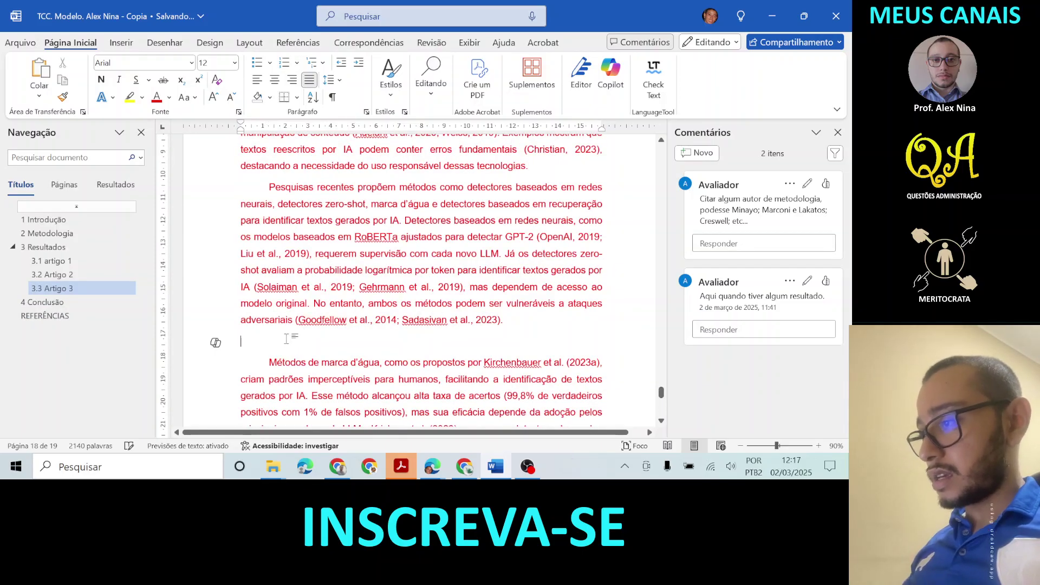
pyautogui.press('BackSpace')
pyautogui.moveTo(503, 252); pyautogui.dragTo(413, 239)
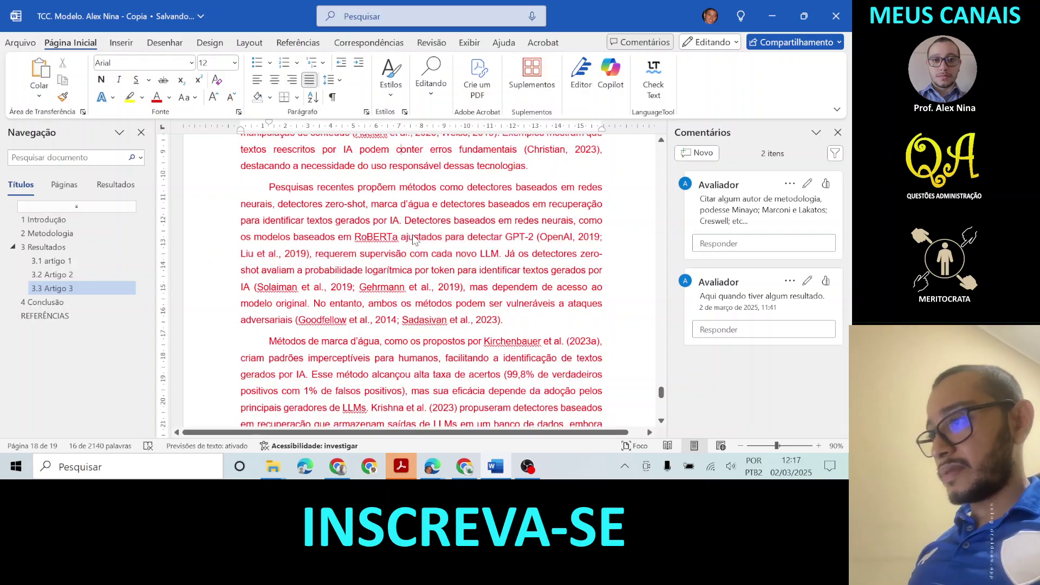
pyautogui.click(414, 239)
pyautogui.scroll(1, 414, 237)
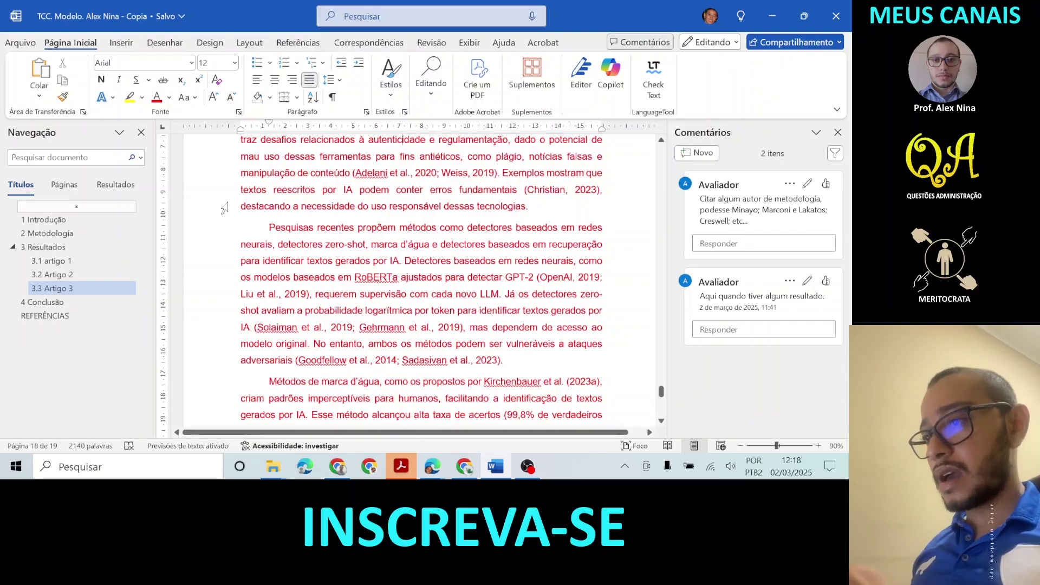
# Step: In section 3.1 Artigo 1, delete the blank lines above the second red paragraph and the one beginning "Outra questão relevante"
pyautogui.click(71, 261)
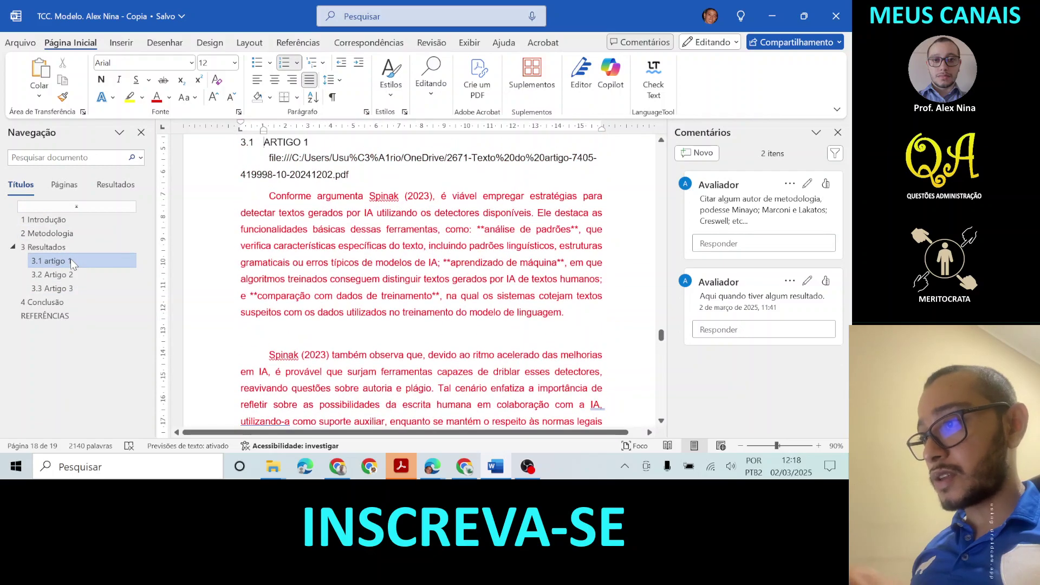
pyautogui.click(740, 447)
pyautogui.click(740, 447)
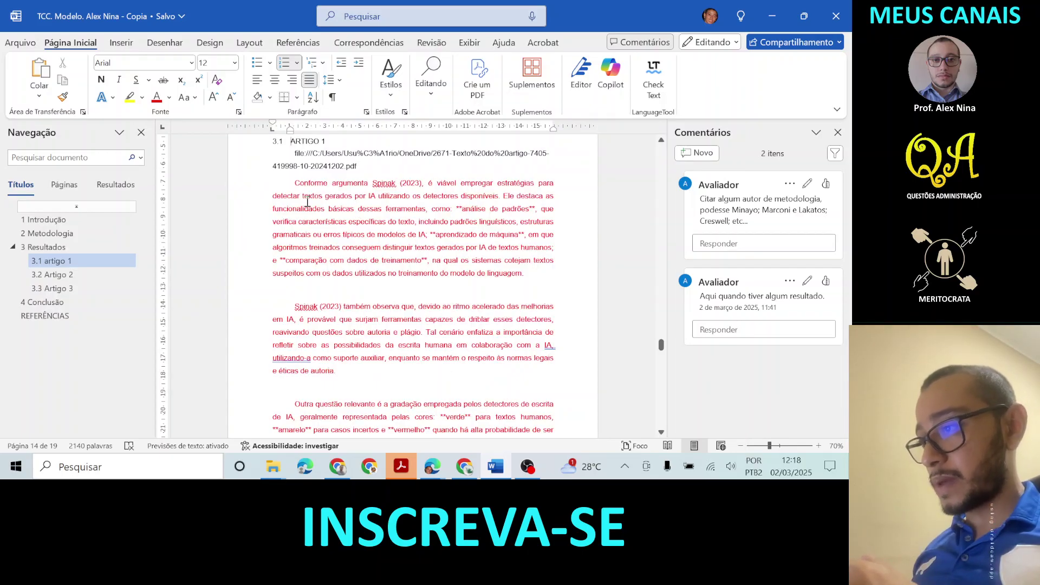
pyautogui.moveTo(295, 183); pyautogui.dragTo(402, 389)
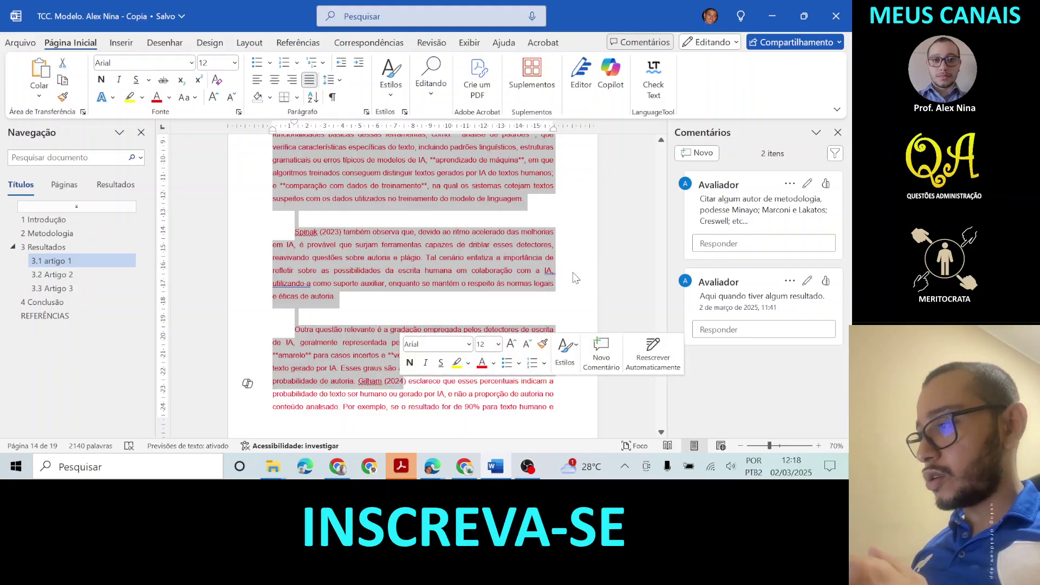
pyautogui.click(574, 273)
pyautogui.click(409, 217)
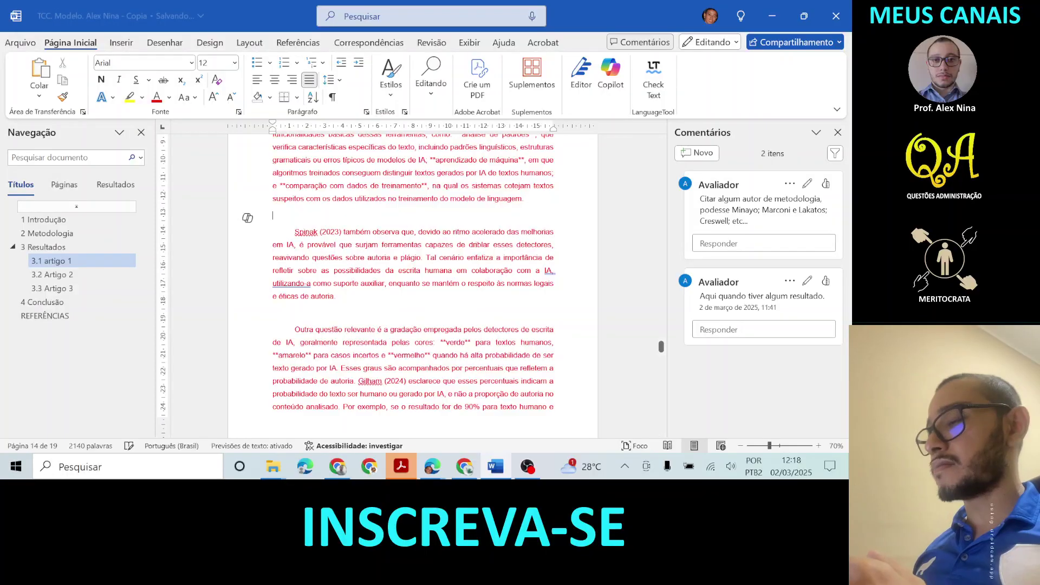
pyautogui.press('BackSpace')
pyautogui.click(273, 296)
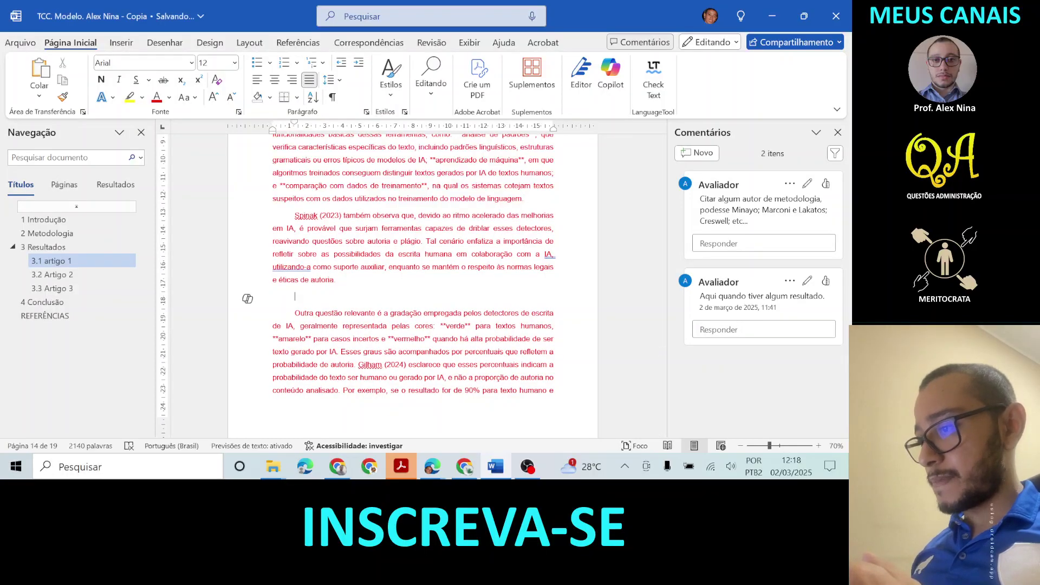
pyautogui.press('BackSpace')
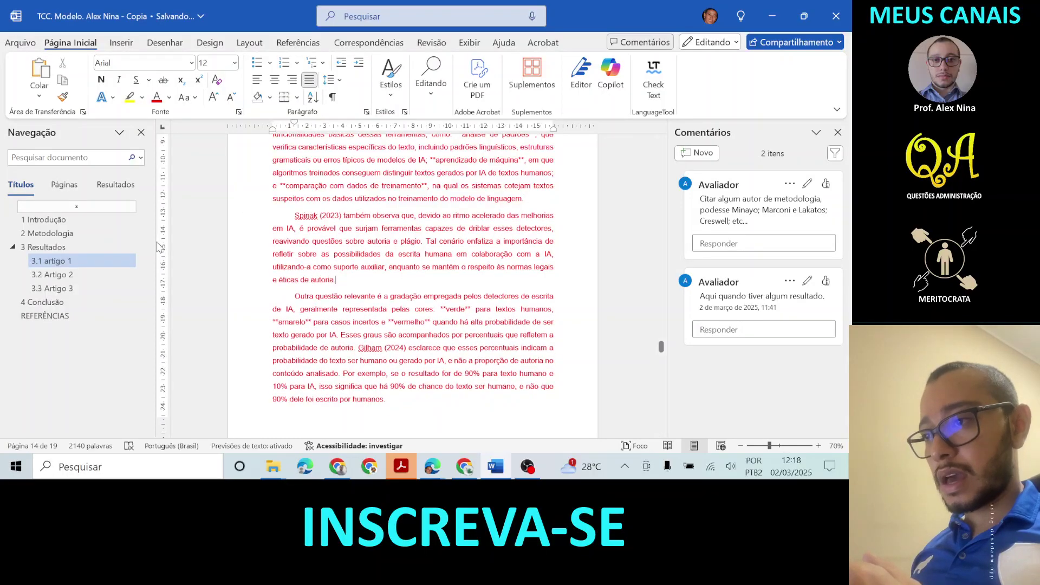
# Step: Review the first red paragraph of section 3.1 and the red and blue paragraphs of section 3.2, and return to section 3.1
pyautogui.click(119, 259)
pyautogui.moveTo(295, 182); pyautogui.dragTo(537, 279)
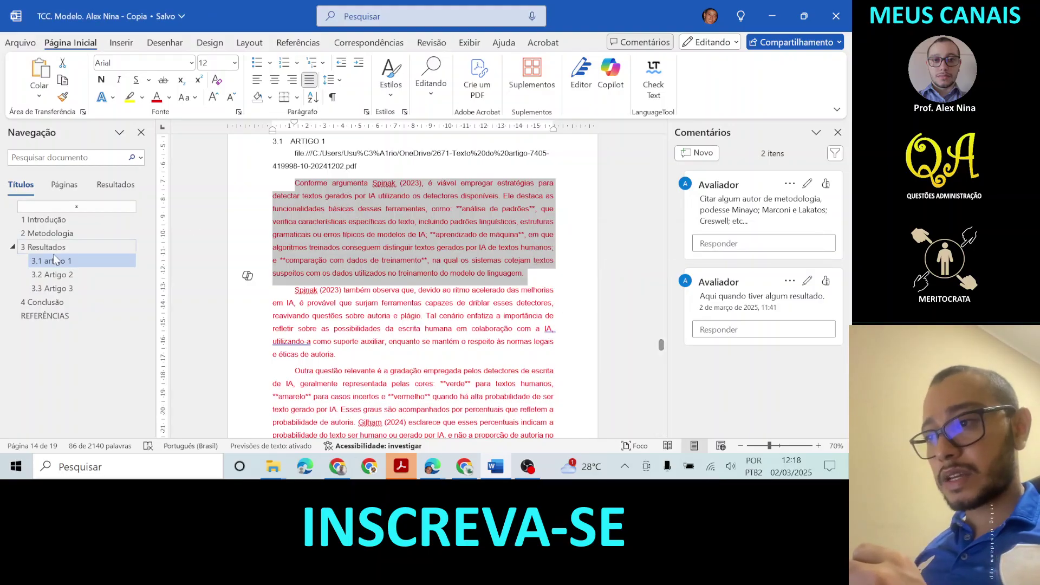
pyautogui.click(35, 277)
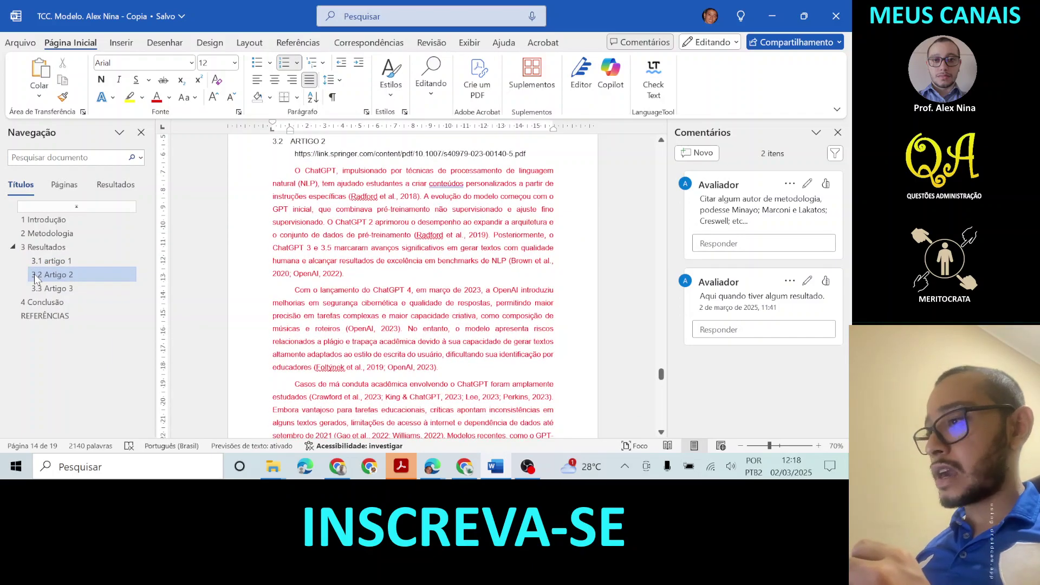
pyautogui.moveTo(292, 171); pyautogui.dragTo(428, 388)
pyautogui.scroll(-10, 403, 389)
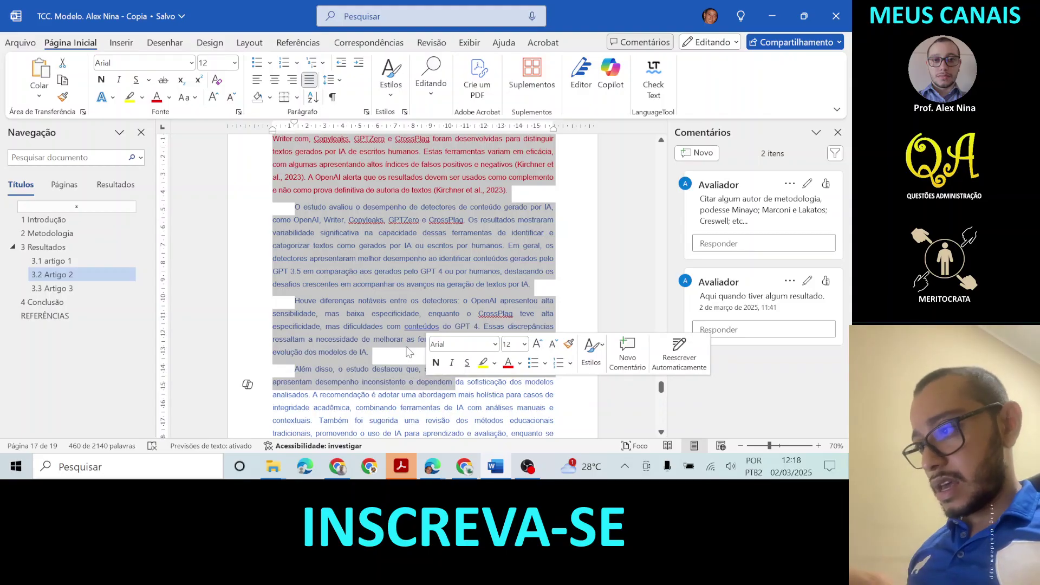
pyautogui.click(65, 263)
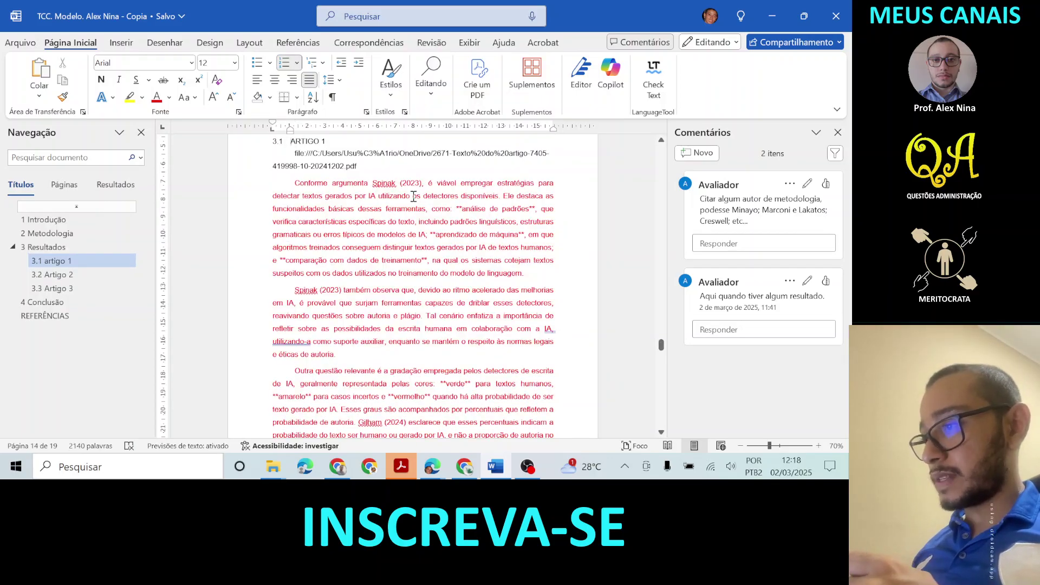
# Step: Examine the three red paragraphs of section 3.1 Artigo 1 as a whole, and the opening paragraph beginning "Conforme argumenta" on its own
pyautogui.moveTo(291, 181); pyautogui.dragTo(487, 423)
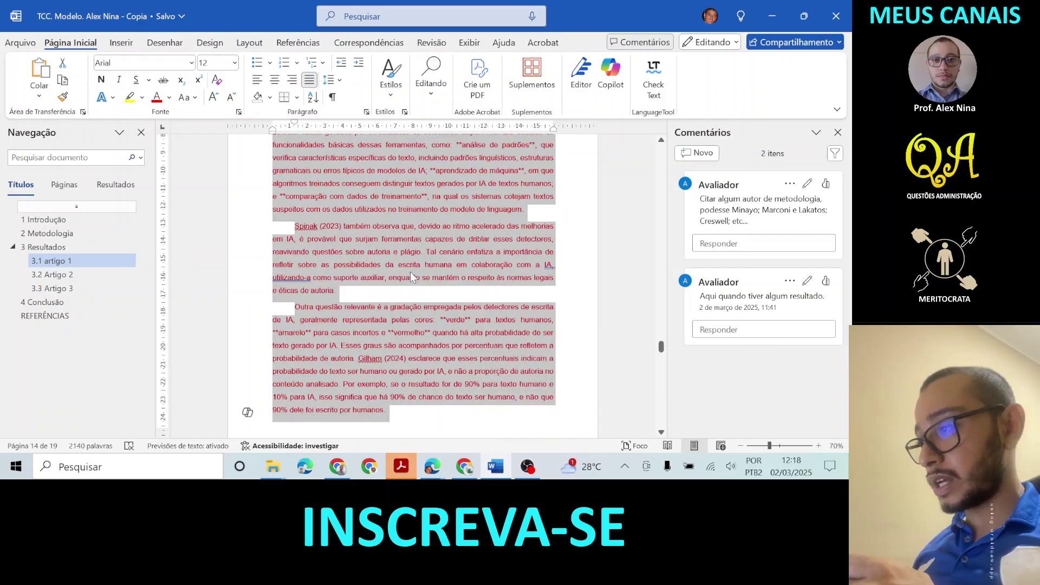
pyautogui.click(411, 272)
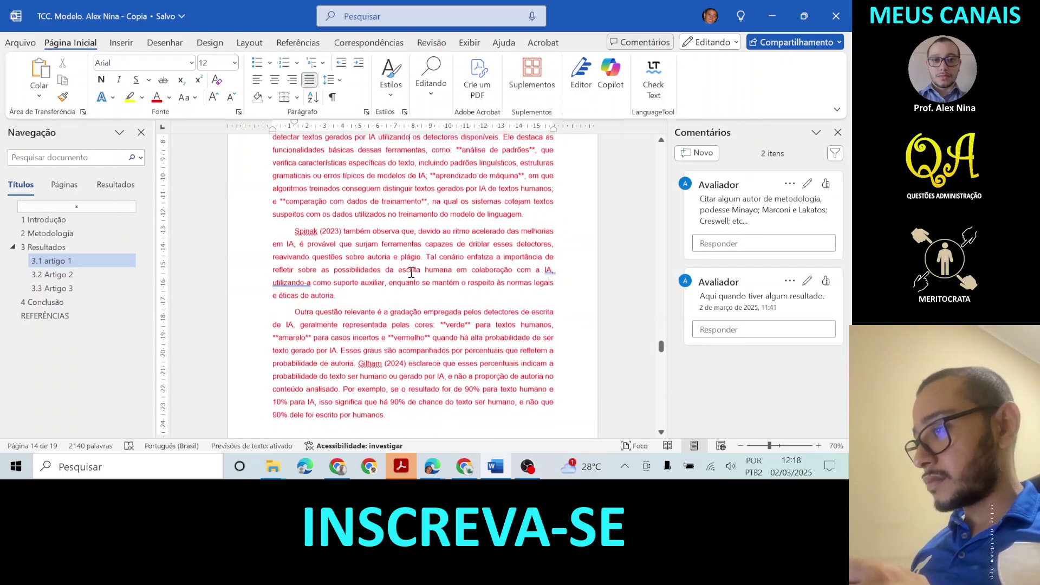
pyautogui.scroll(2, 379, 249)
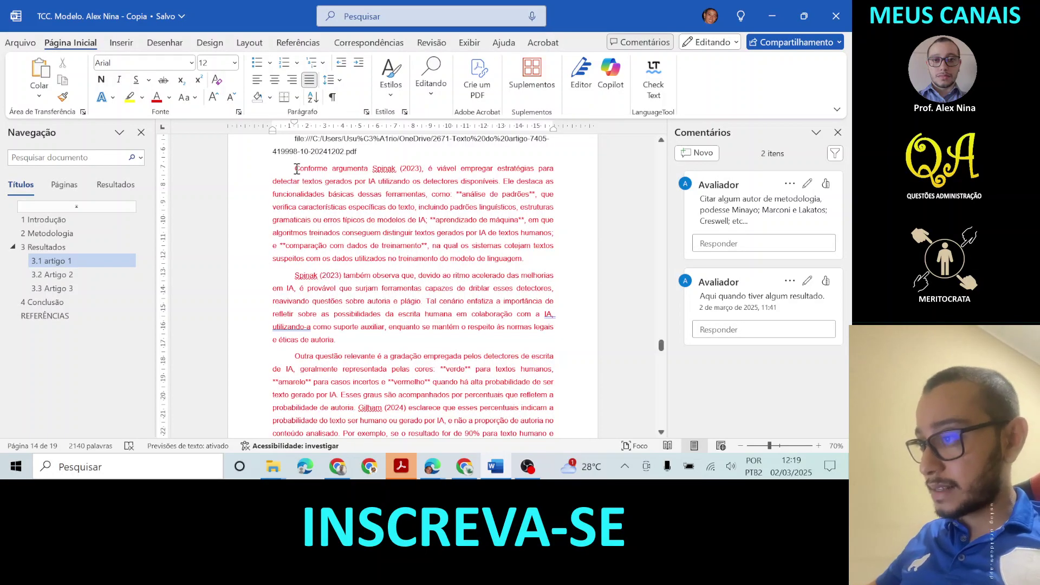
pyautogui.moveTo(296, 168); pyautogui.dragTo(525, 270)
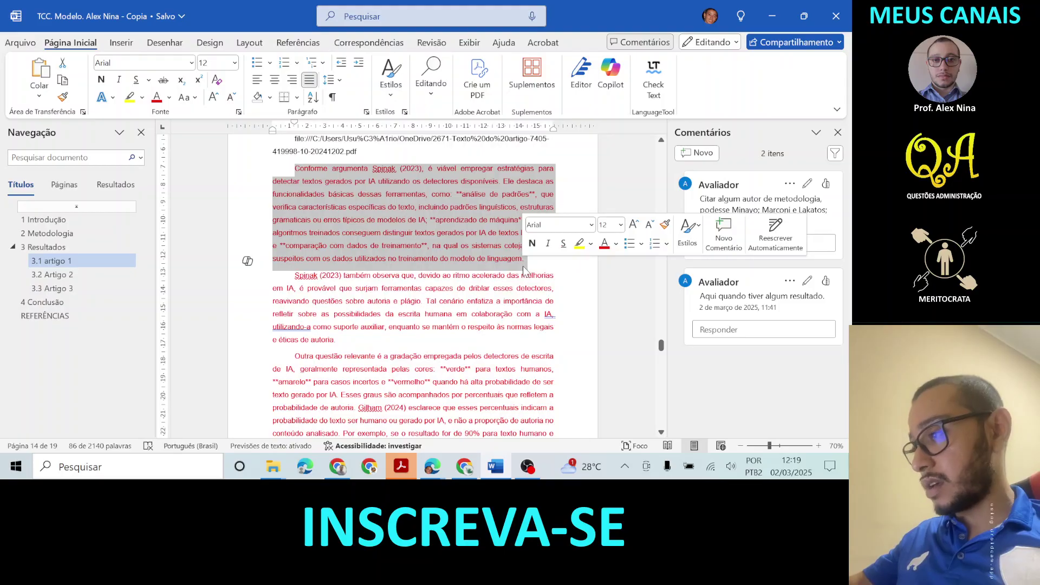
pyautogui.click(418, 238)
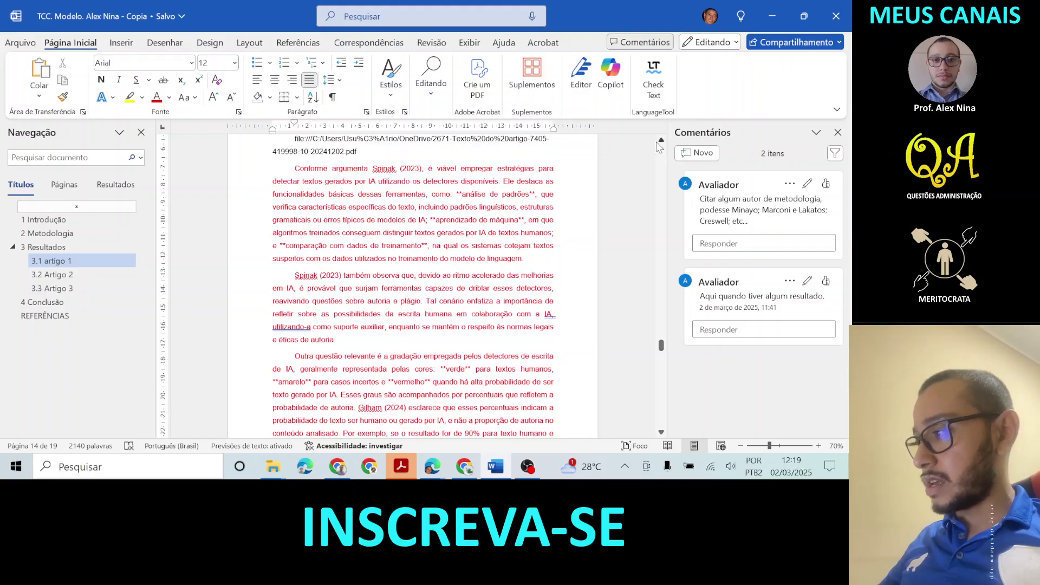
pyautogui.scroll(1, 657, 142)
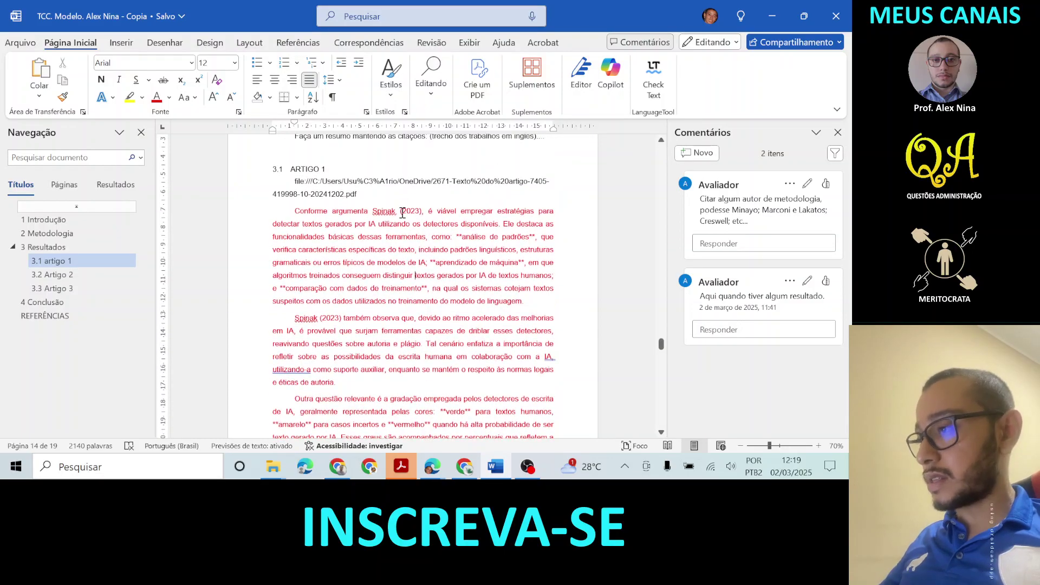